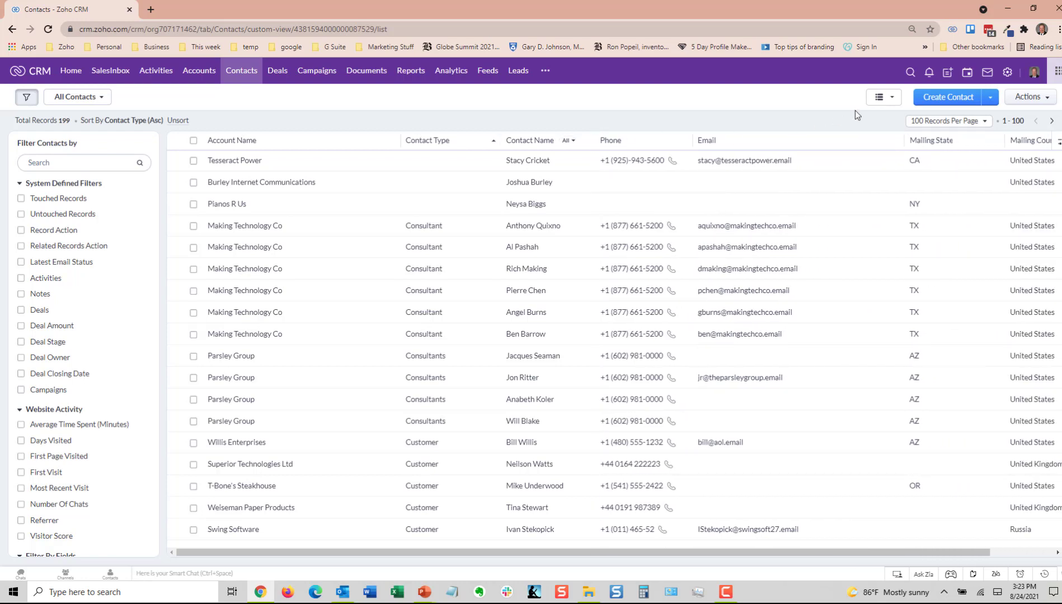
Step: Narrow the Mailing State and Email columns so that Mailing Country fits in the contacts list
left_click_drag(1004, 139, 975, 138)
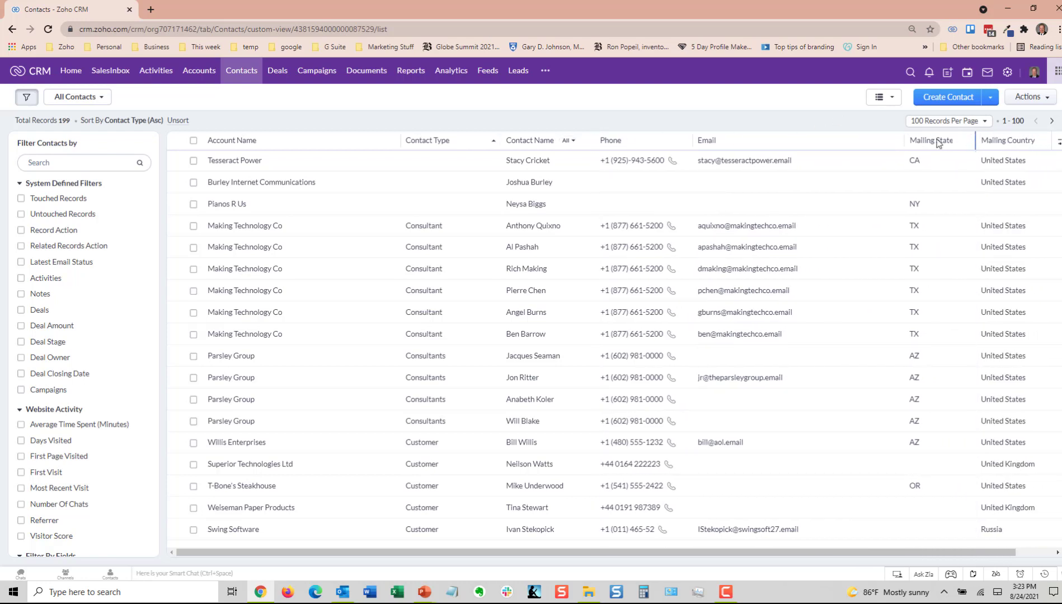
left_click_drag(904, 139, 814, 153)
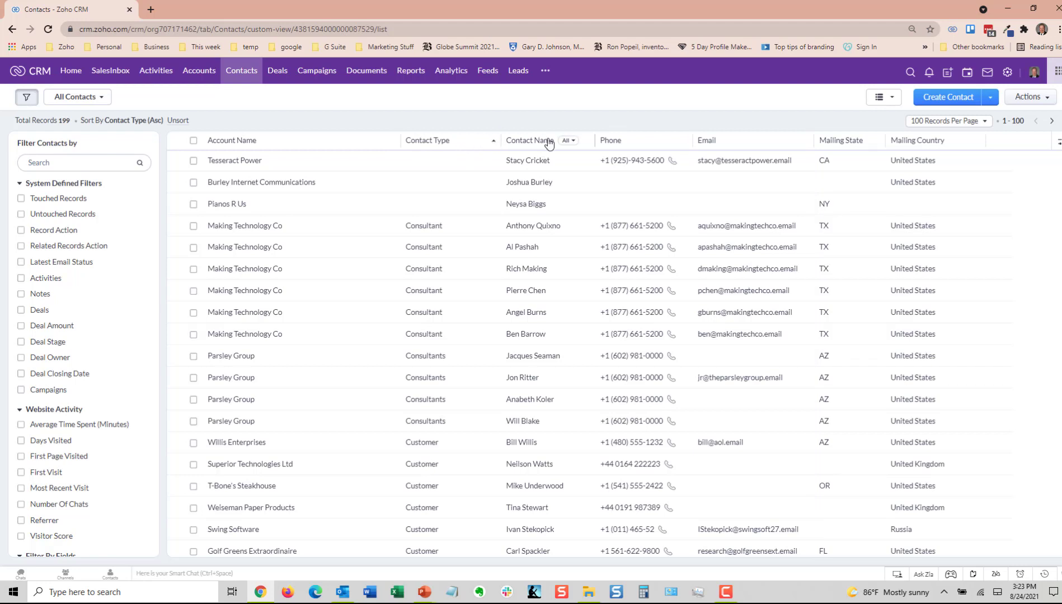
Step: Examine the contact list's name letter filter, the column sort options and the collapsible filter pane
left_click(566, 141)
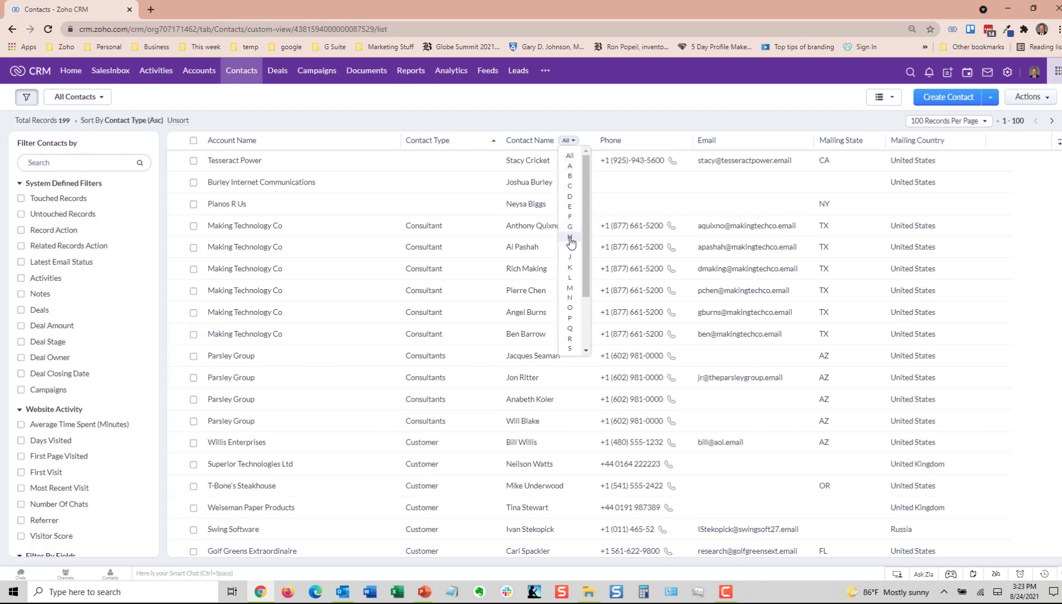
left_click(641, 115)
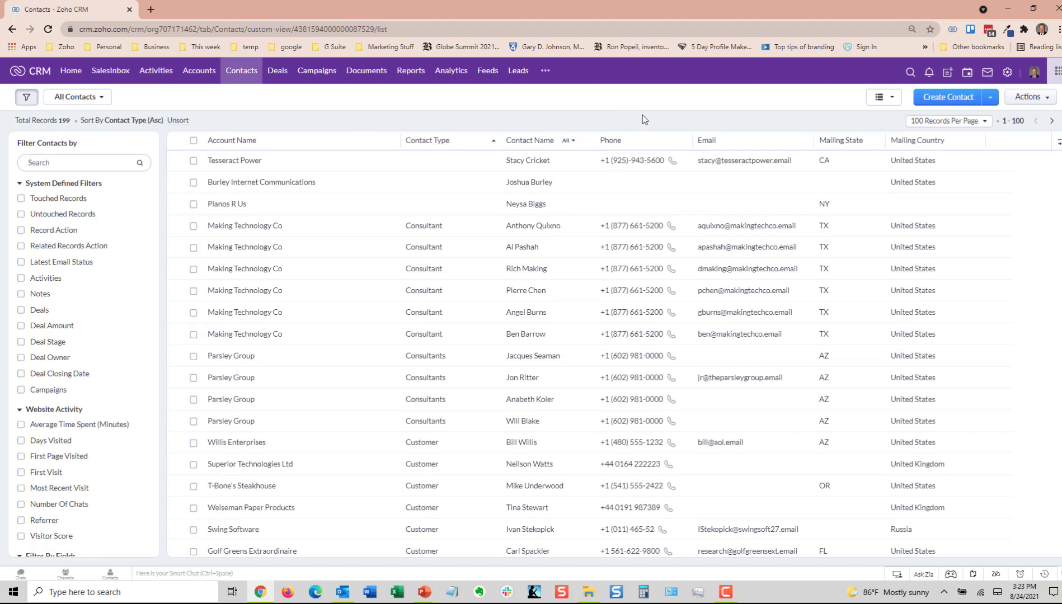
mouse_move(835, 146)
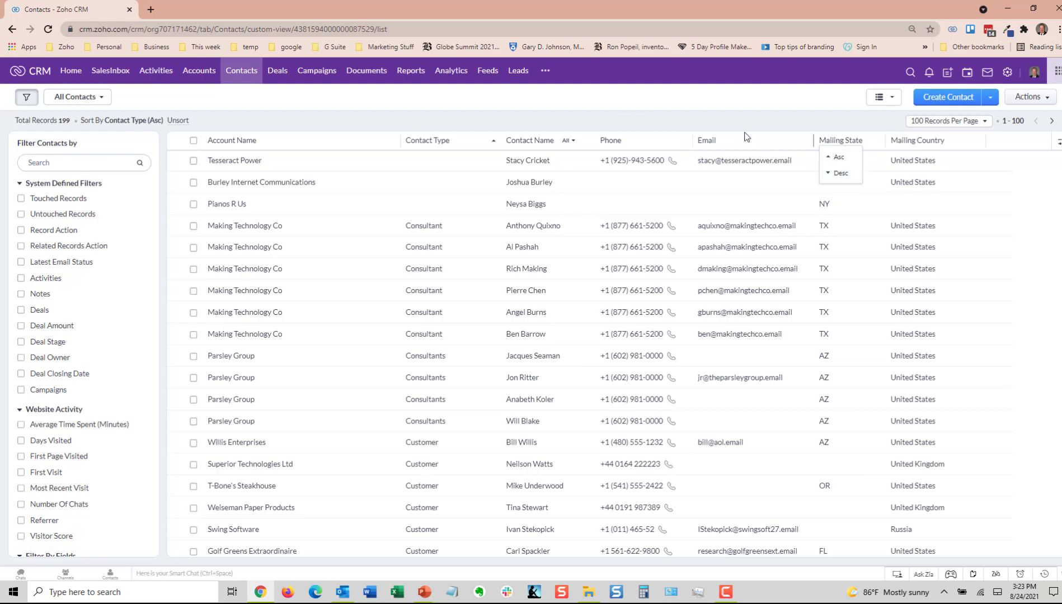
left_click(703, 105)
scroll(856, 249, "down", 10)
scroll(825, 330, "up", 10)
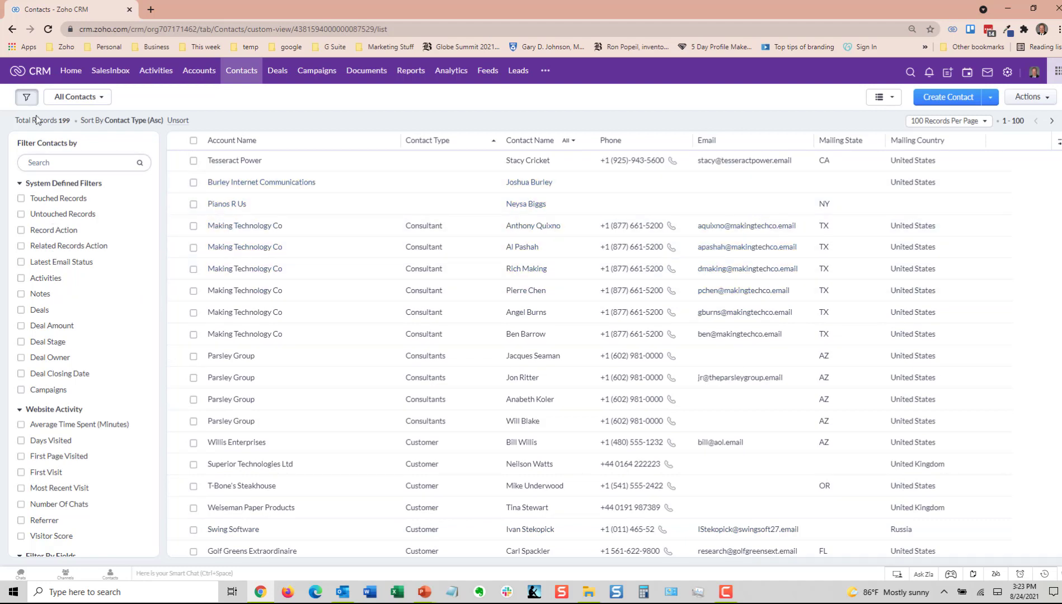
left_click(26, 98)
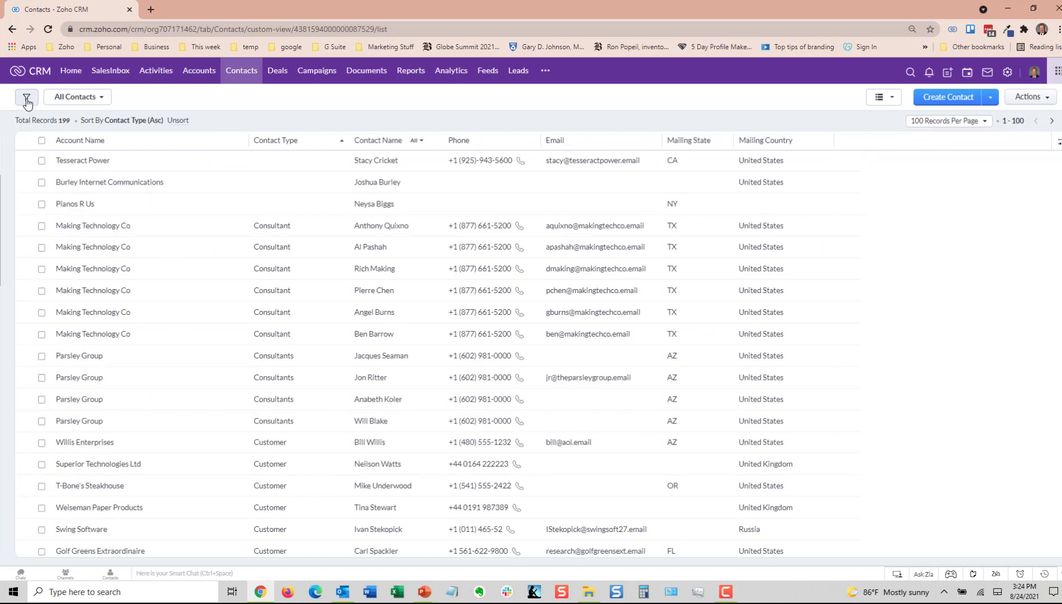
left_click(28, 101)
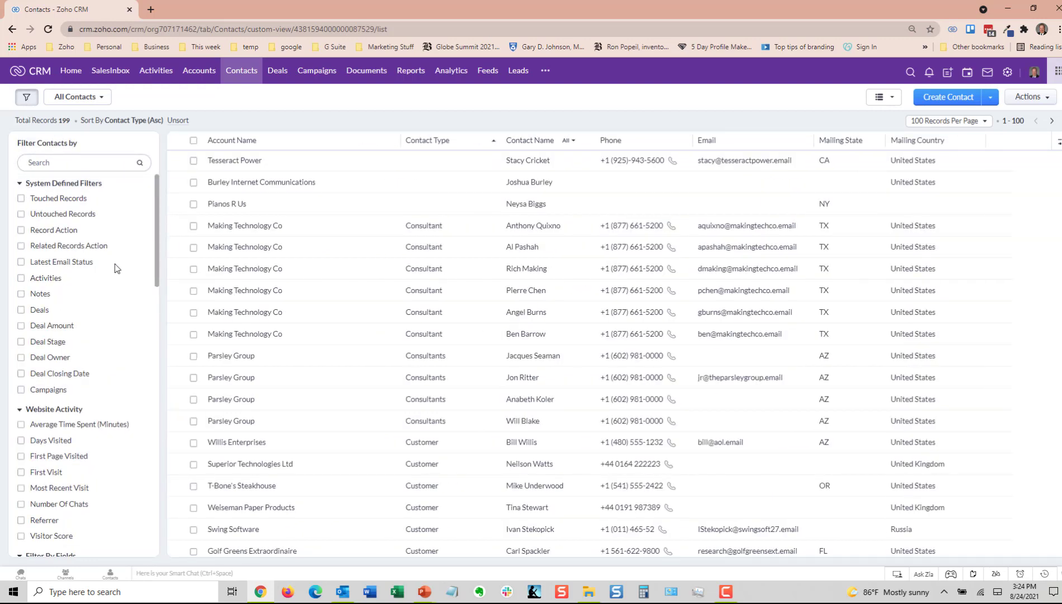
Step: Add a field filter to the contacts where Contact Type is Prospect
left_click_drag(157, 233, 149, 337)
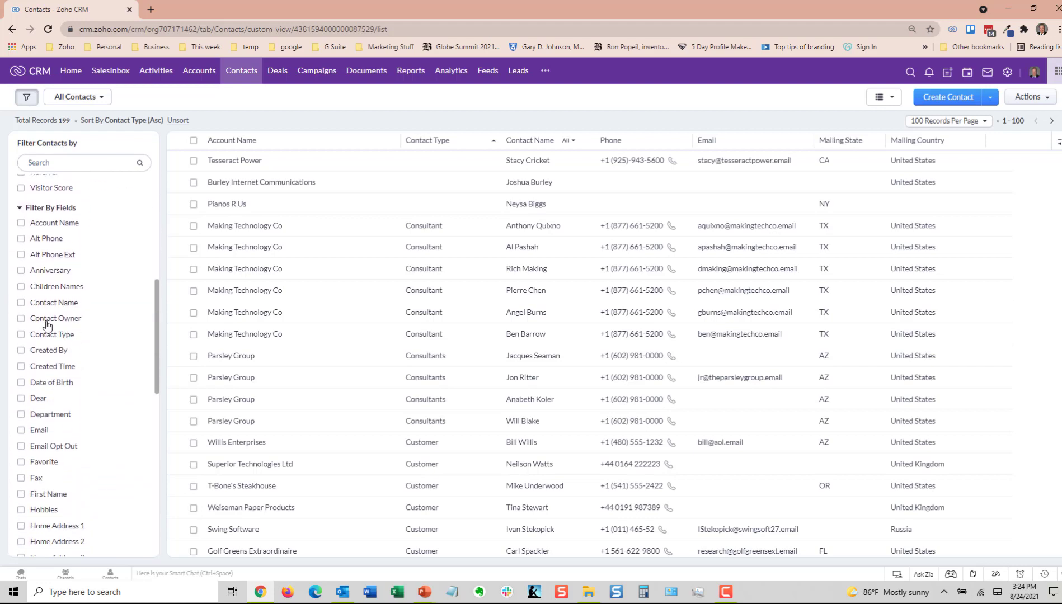
left_click(22, 335)
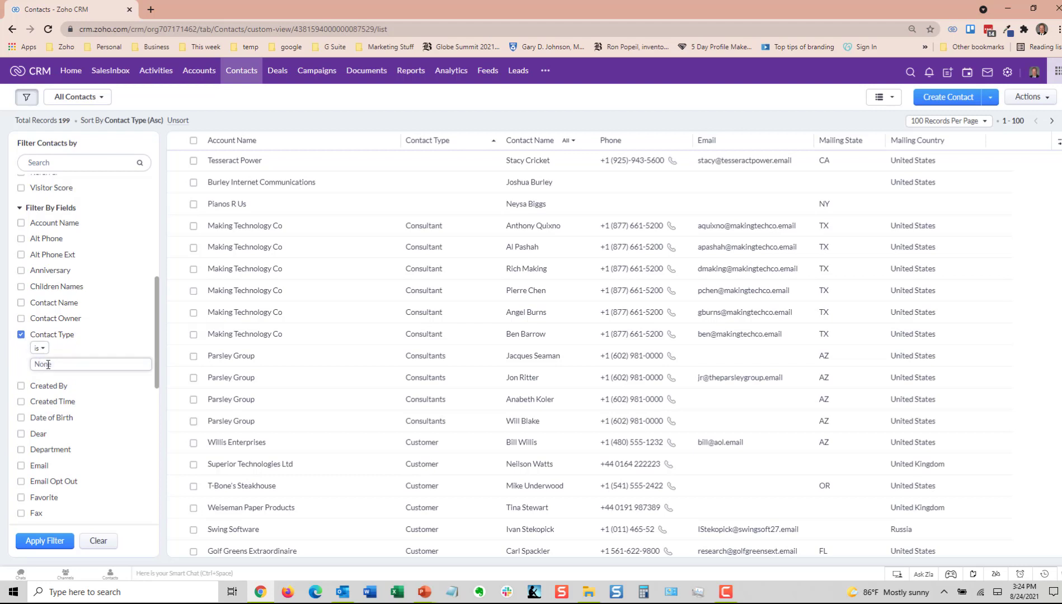
left_click(48, 364)
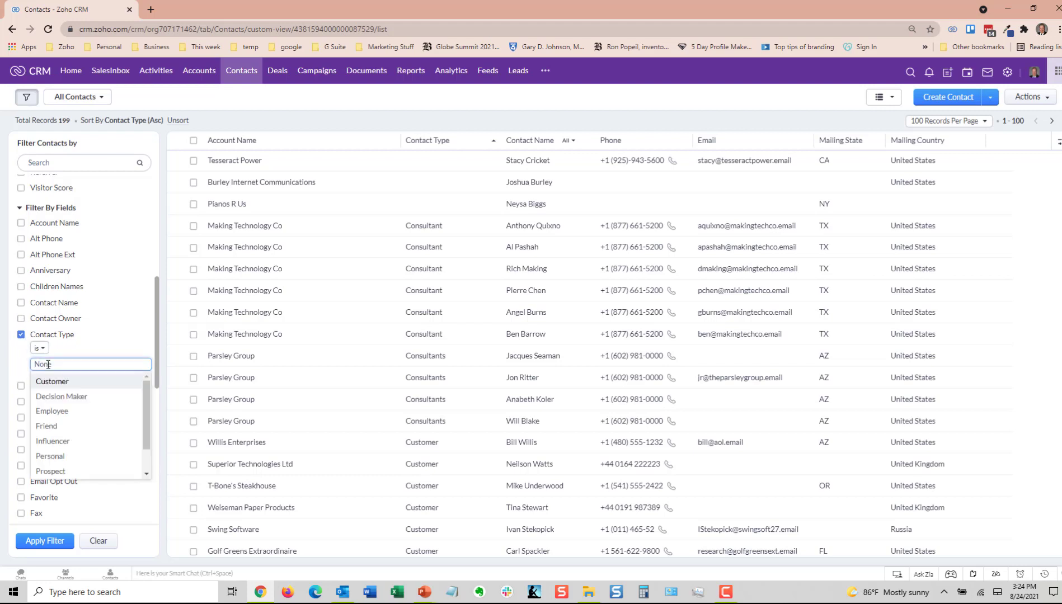
left_click(56, 473)
left_click(122, 334)
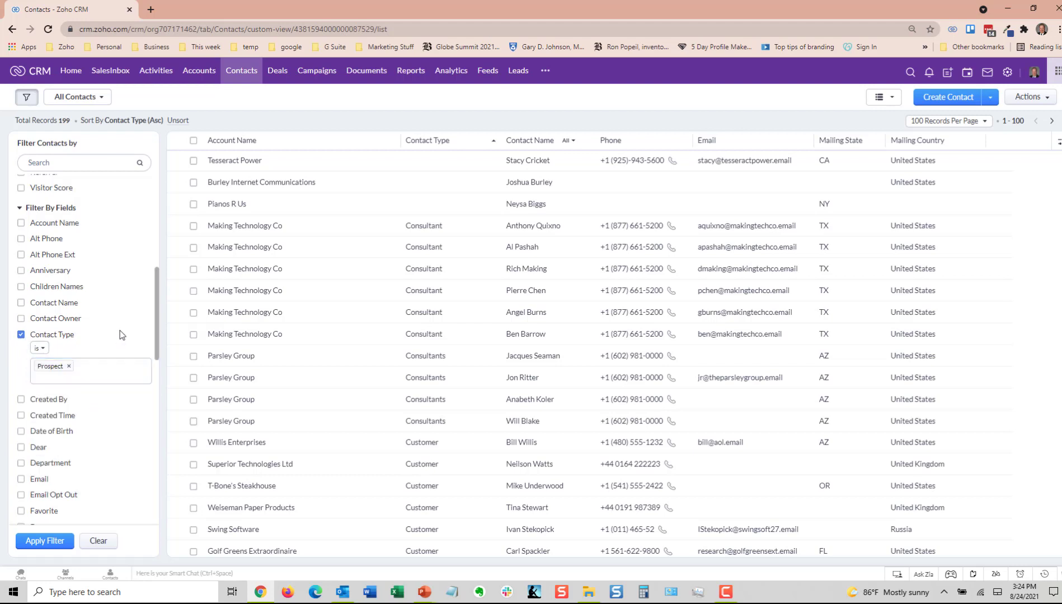
Step: Add a Mailing State filter for CA,AZ, apply the filters and sort the list by Mailing State ascending
scroll(29, 403, "down", 7)
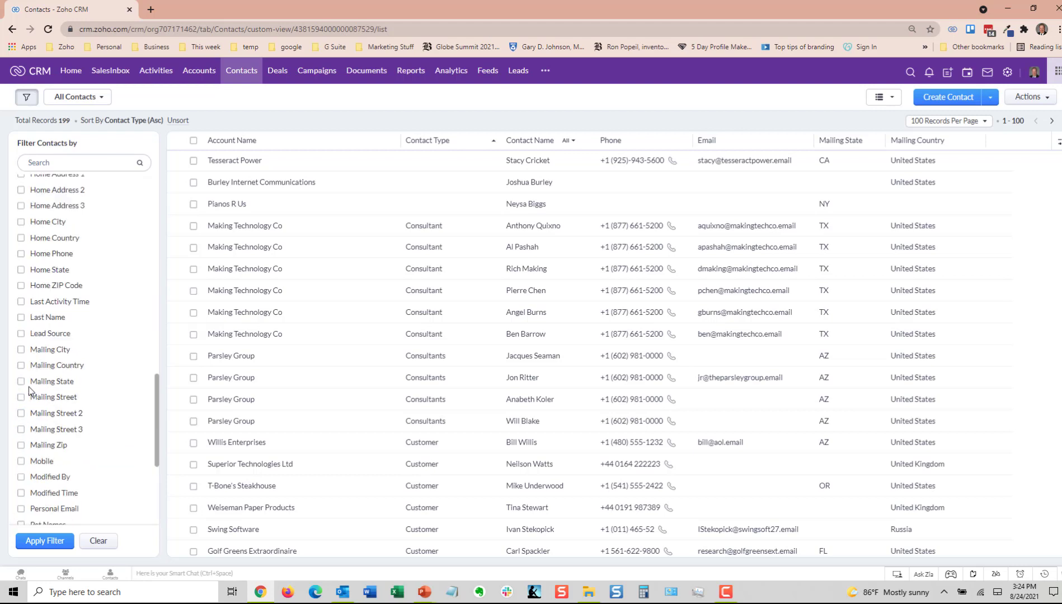
left_click(21, 382)
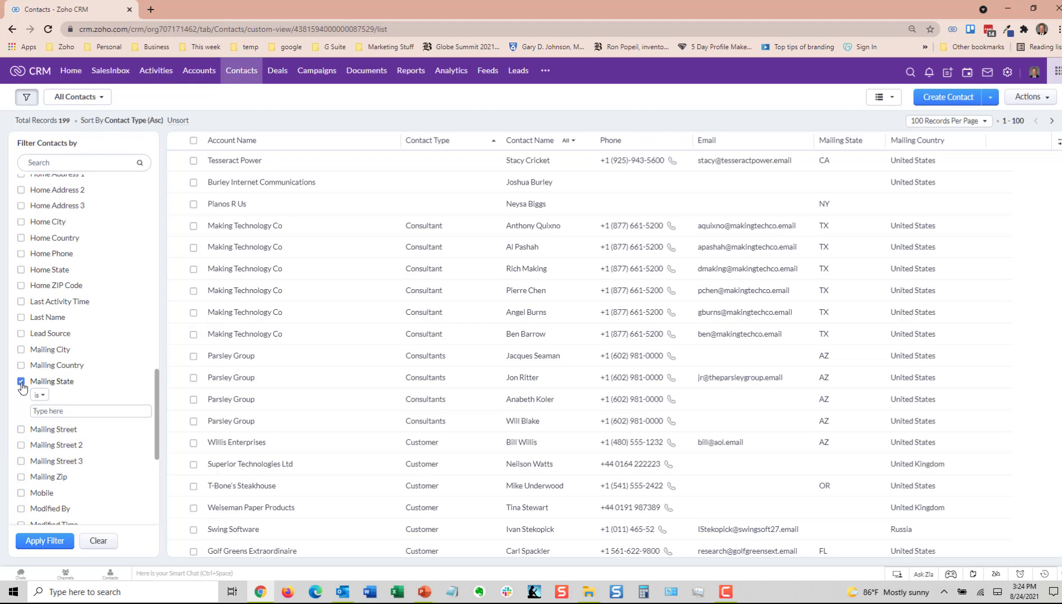
left_click(43, 410)
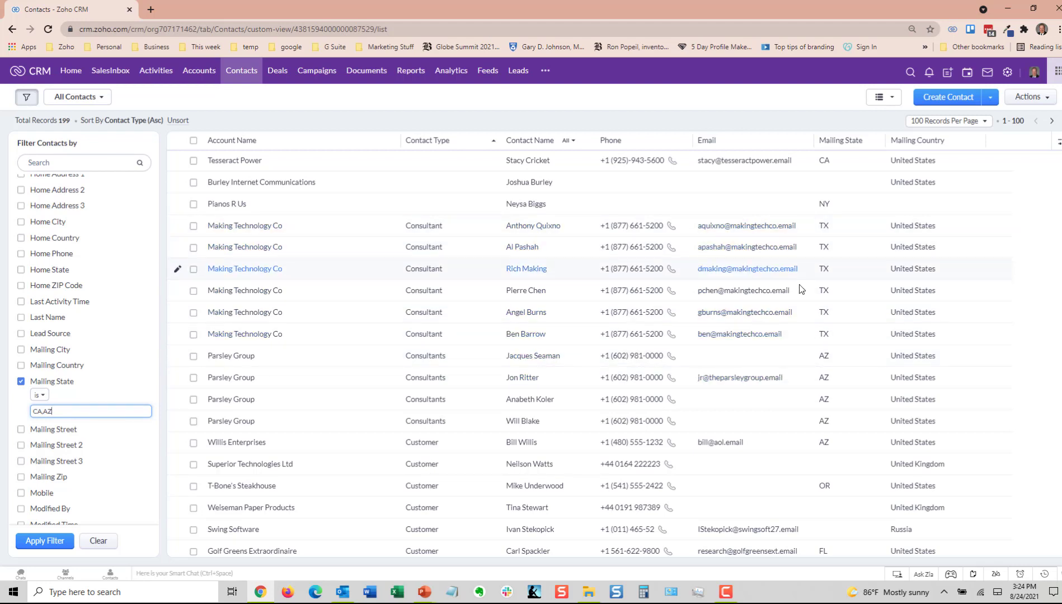
left_click(34, 542)
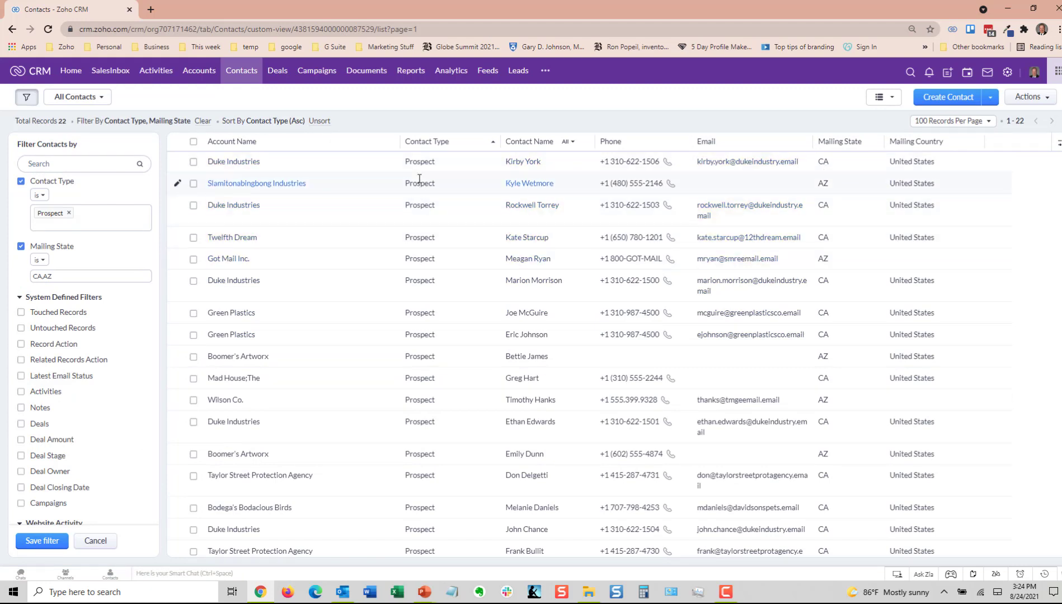
left_click(846, 143)
left_click(838, 161)
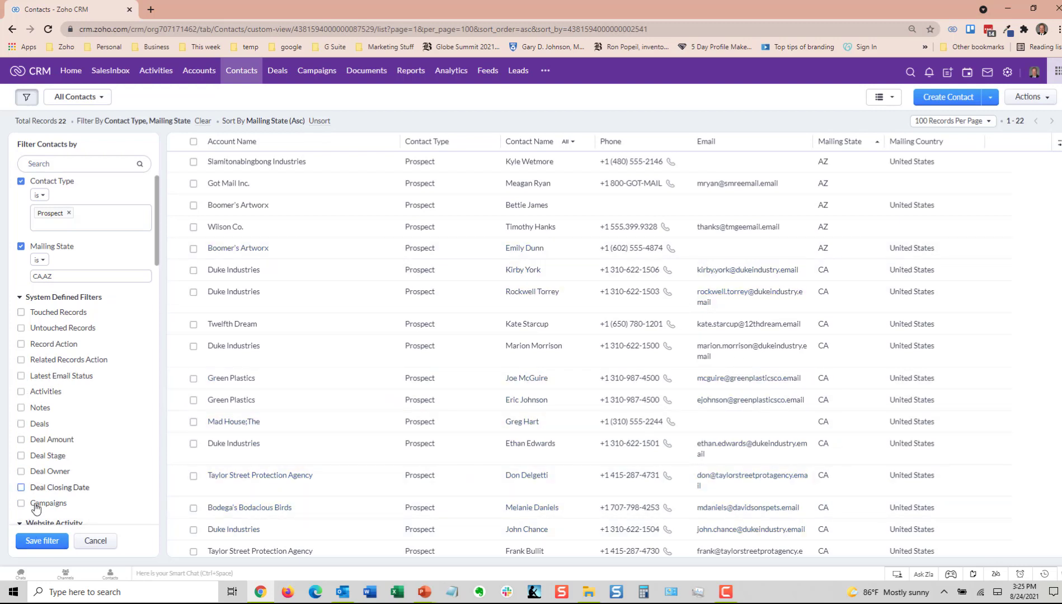
Step: Save the current filter under the name "CA and AZ Propspects"
left_click(39, 542)
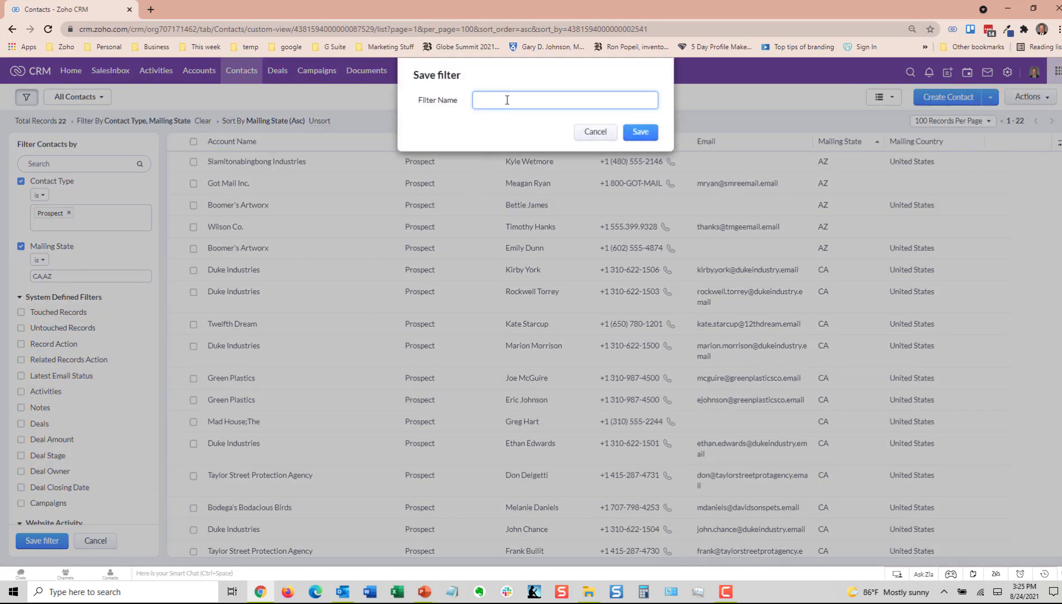
type("CA and AZ Propspects")
left_click(531, 100)
left_click(633, 135)
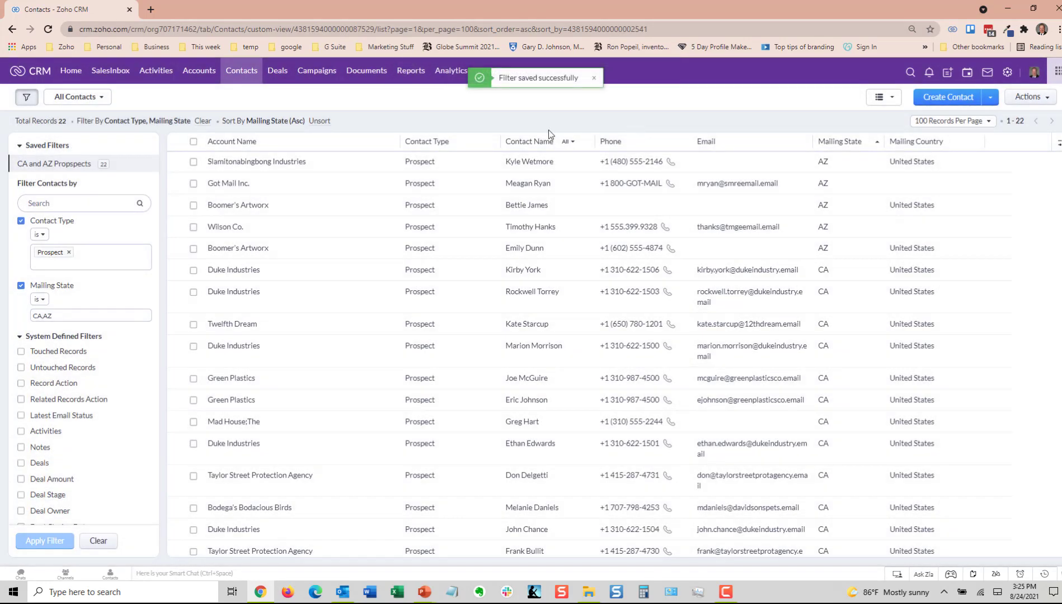
Step: Rename the saved filter to "CA and AZ Prospects"
mouse_move(79, 169)
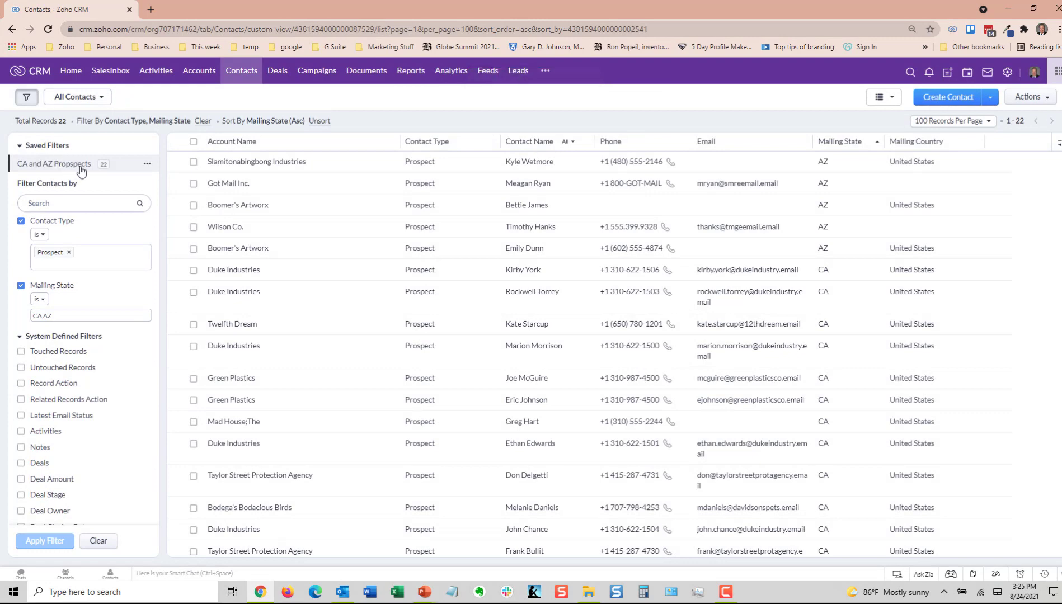
left_click(148, 165)
left_click(157, 184)
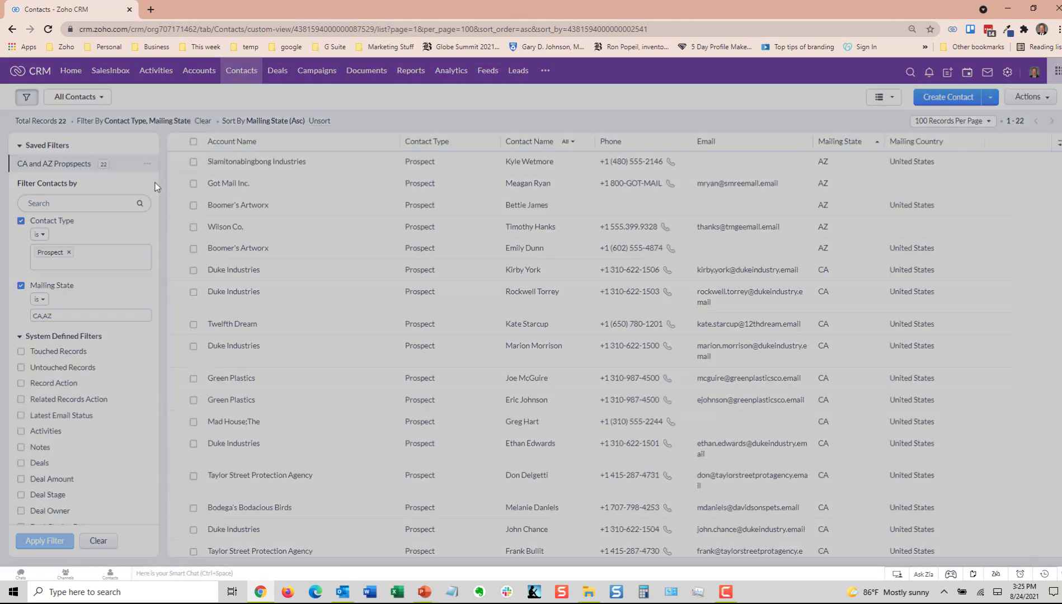
left_click(533, 102)
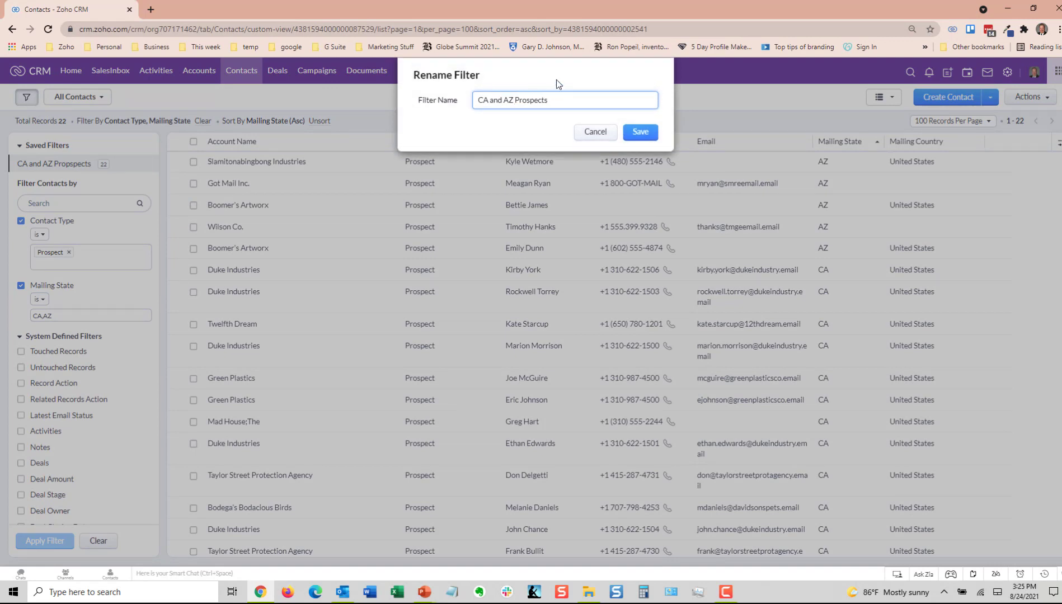
left_click(640, 132)
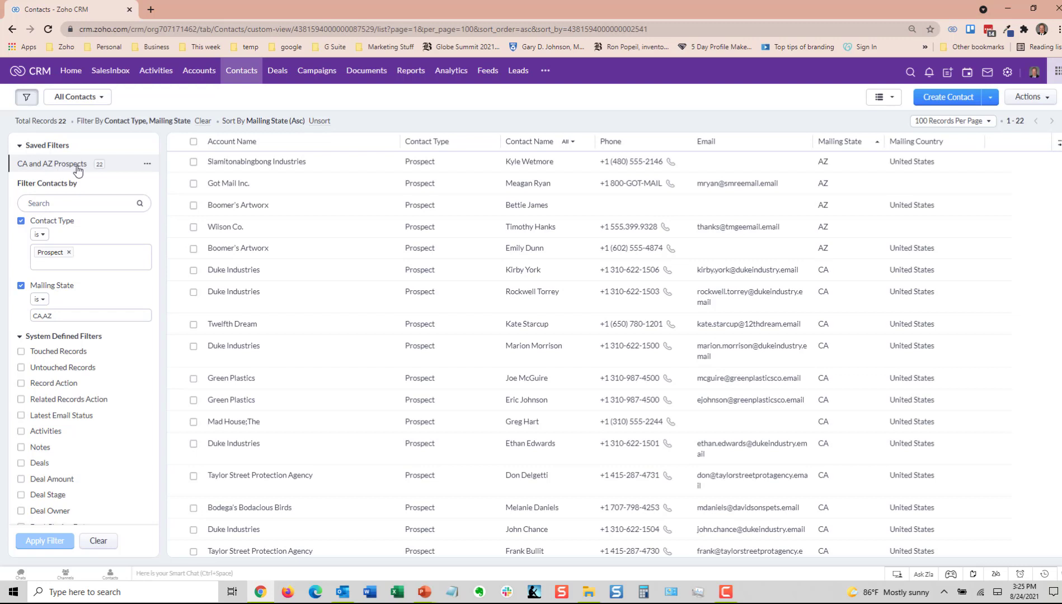
Step: Switch to the New Last Week view and back to All Contacts, and reapply the saved CA and AZ Prospects filter
left_click(79, 104)
left_click(81, 231)
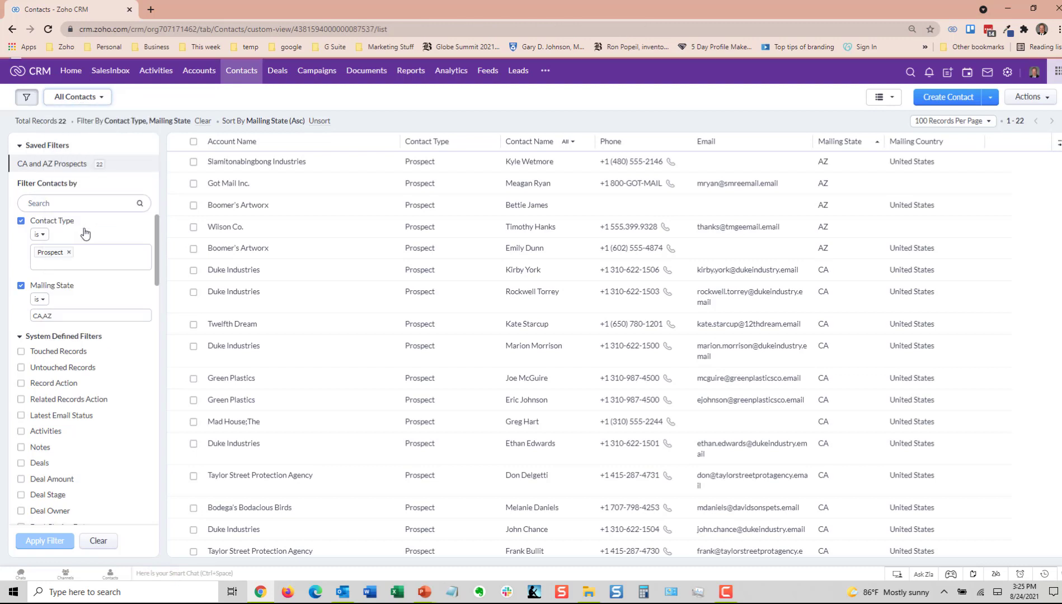
left_click(89, 96)
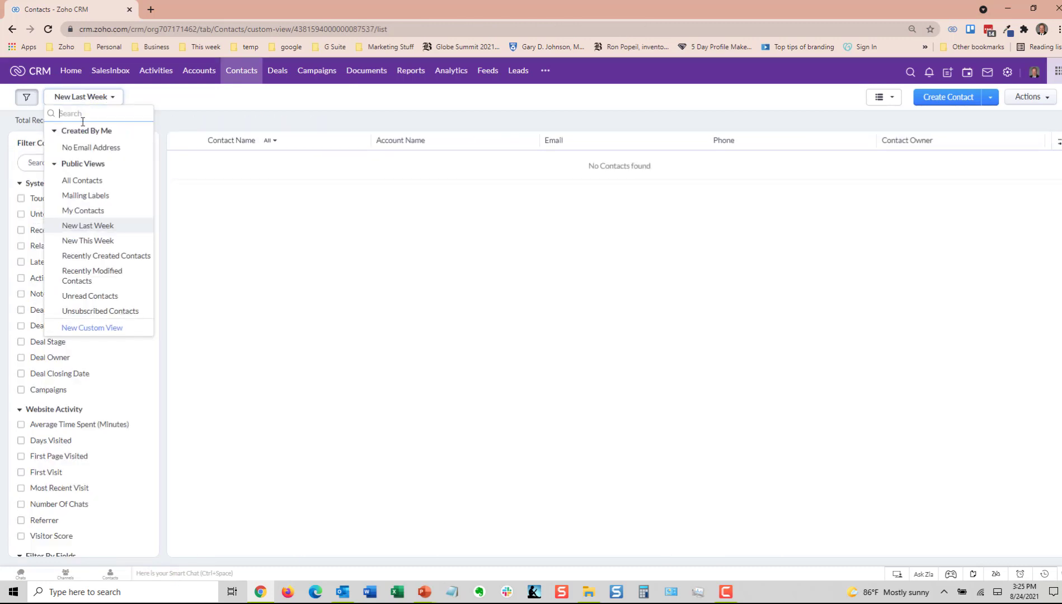
left_click(79, 179)
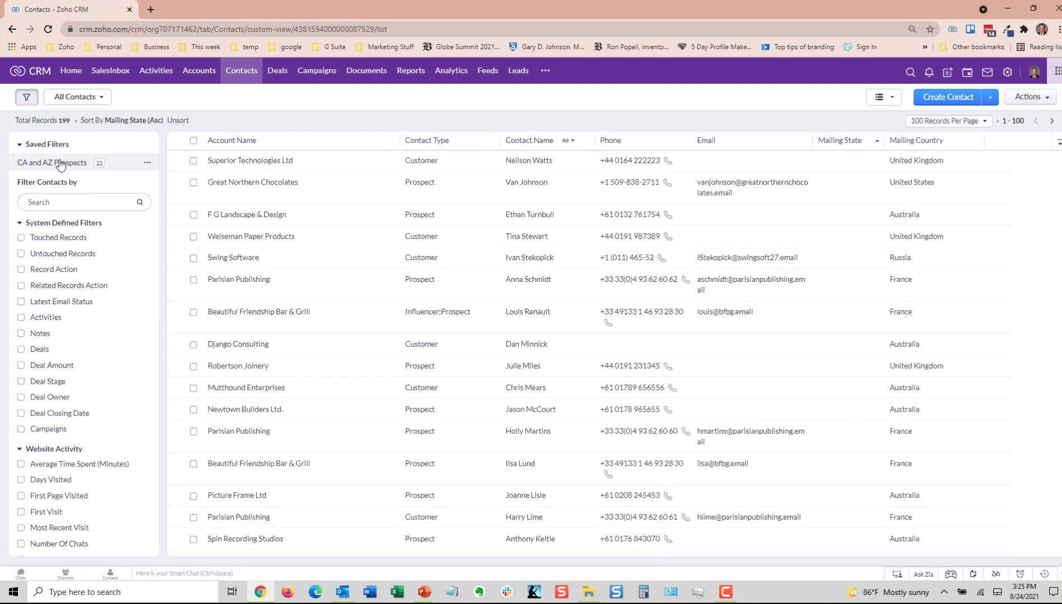
left_click(60, 163)
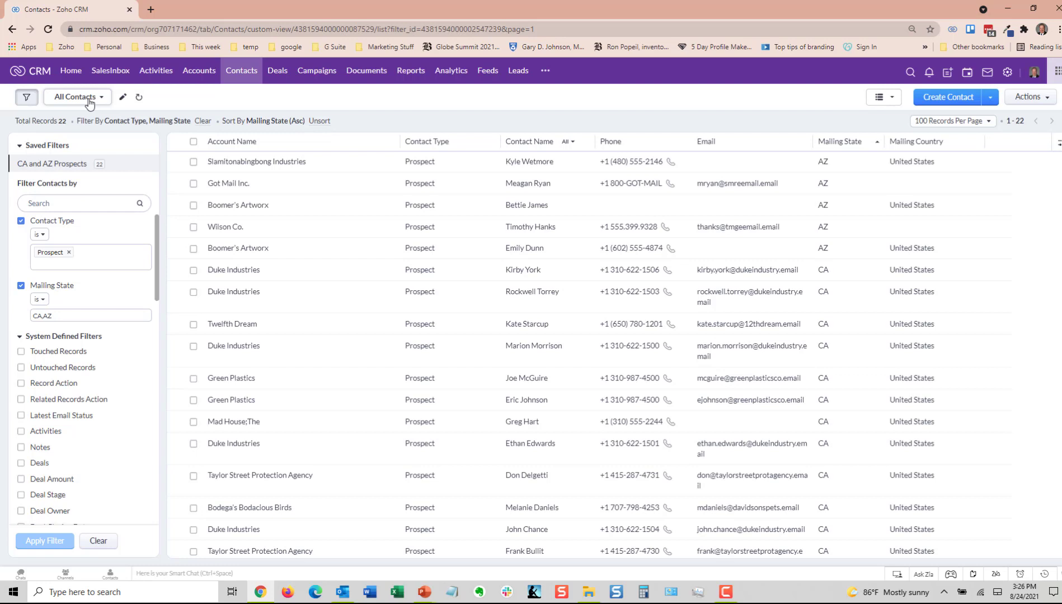
Step: Start a new custom view for contacts and name it "CA and AZ Prospects"
left_click(100, 98)
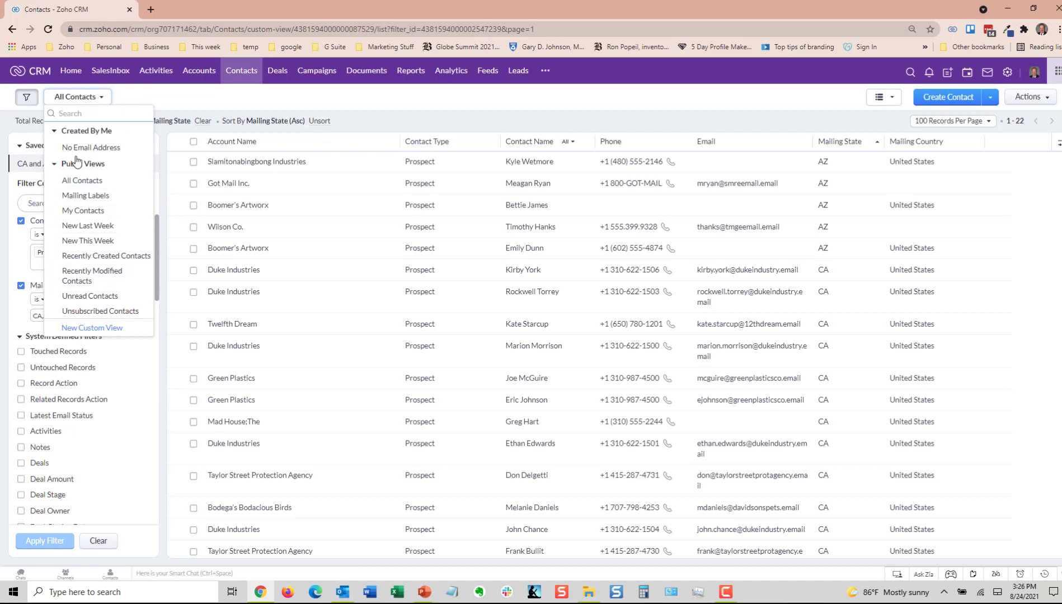
left_click(85, 330)
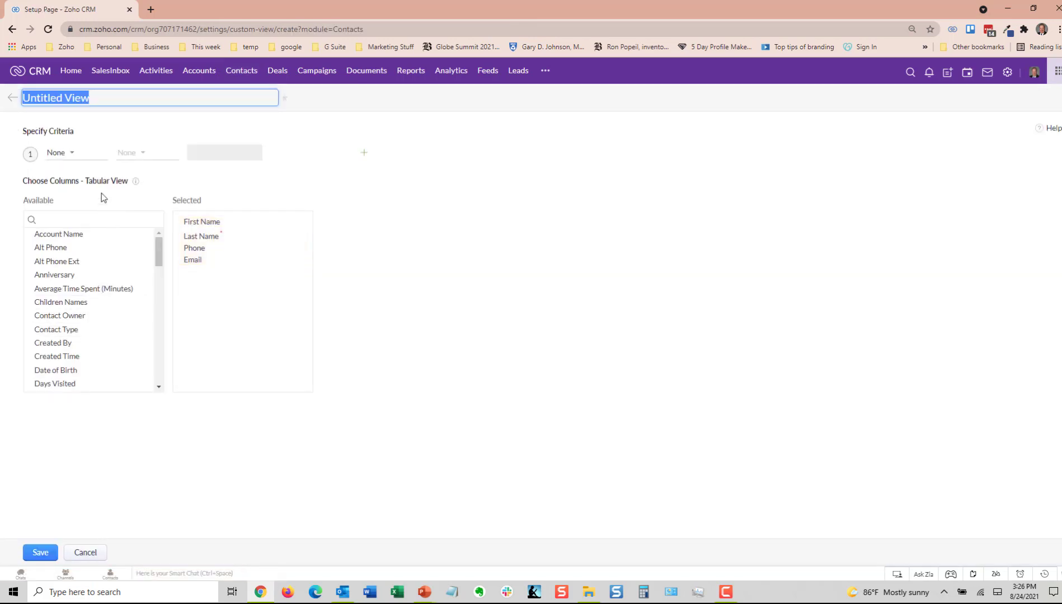
left_click(66, 154)
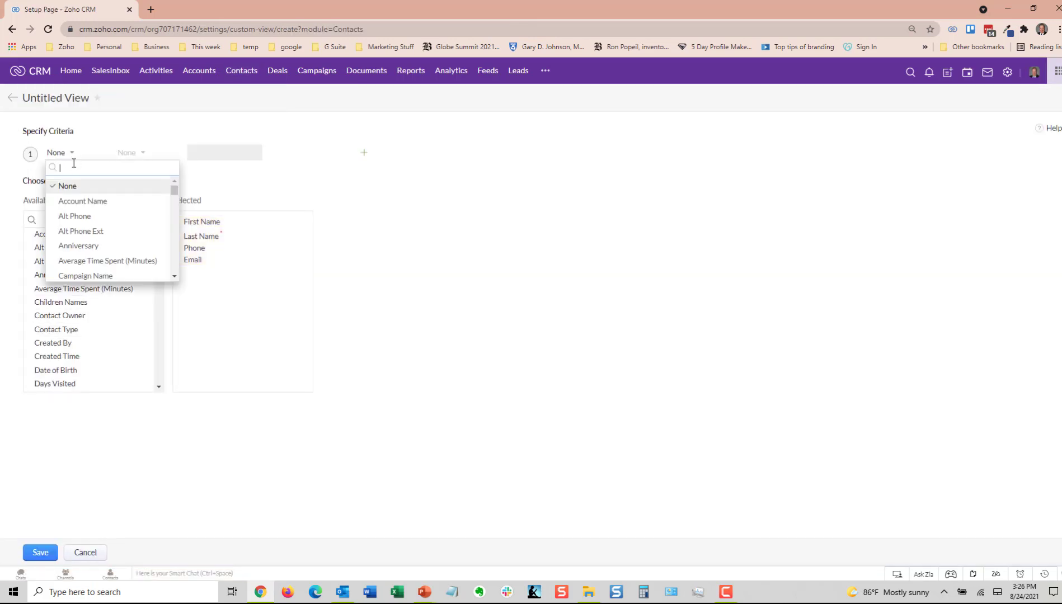
left_click(71, 98)
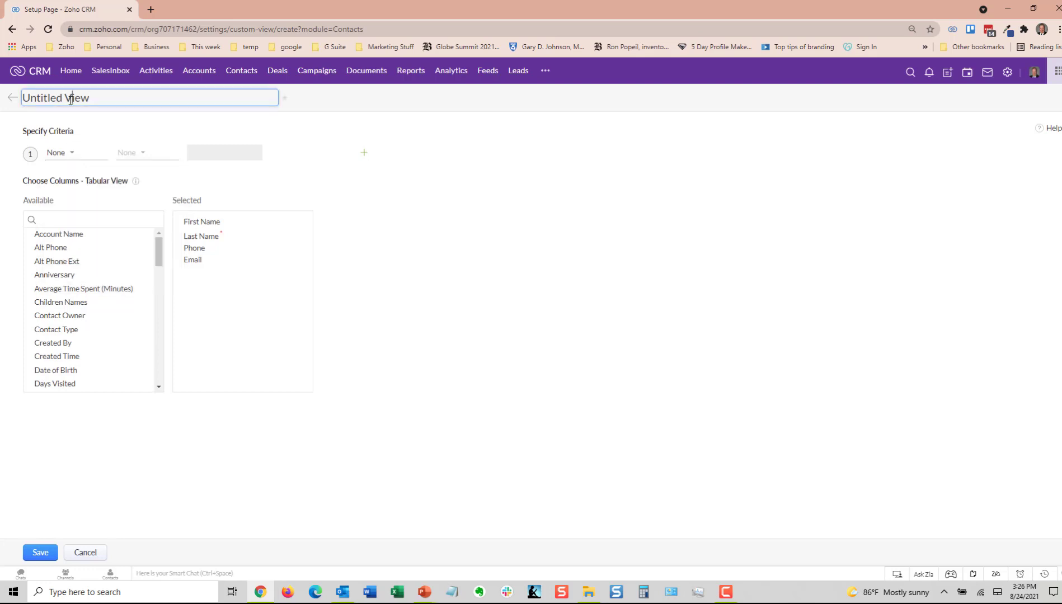
left_click_drag(106, 103, 18, 100)
key("BackSpace")
type("CA and A")
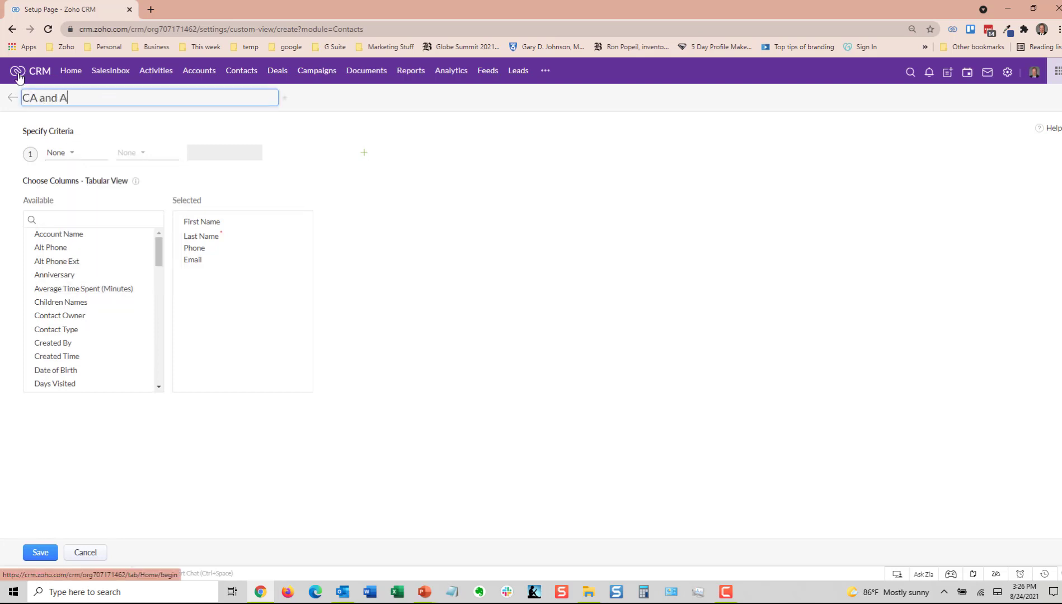
type("Z Prospects")
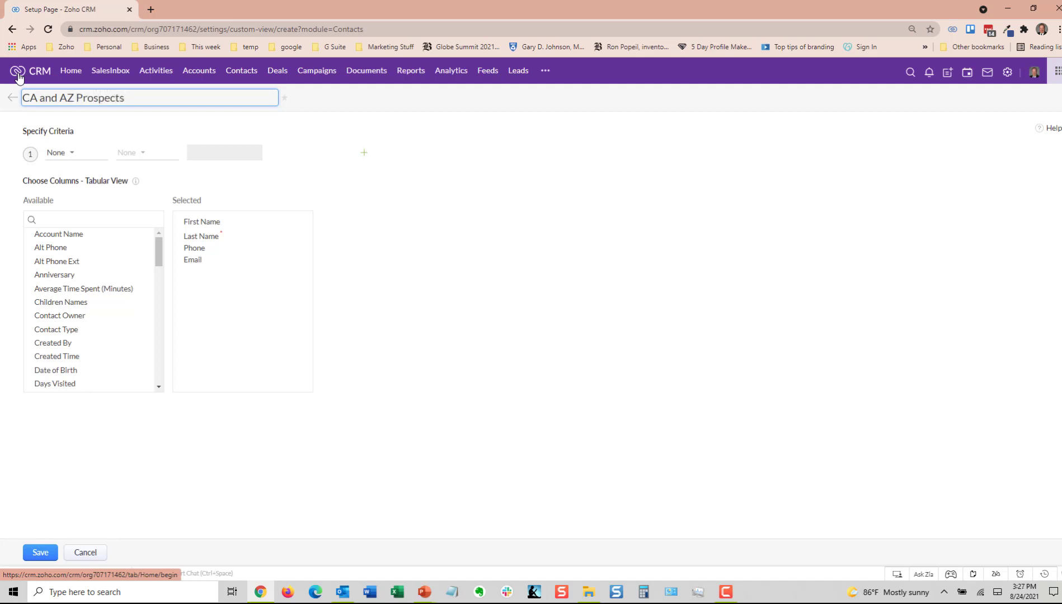
Step: Set the view's first criterion to Contact Type is Prospect
left_click(62, 156)
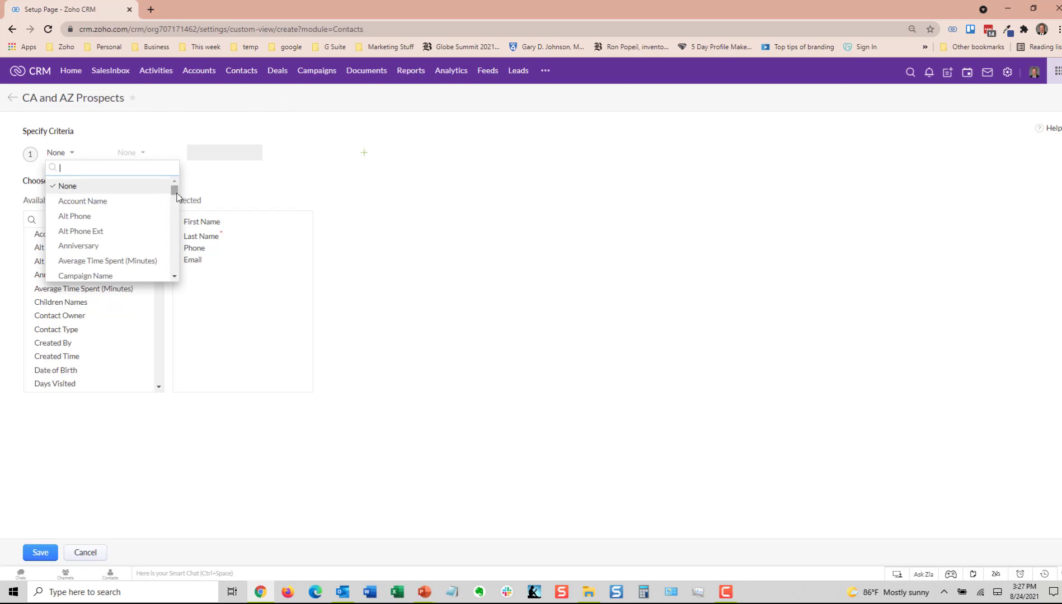
left_click_drag(174, 192, 176, 200)
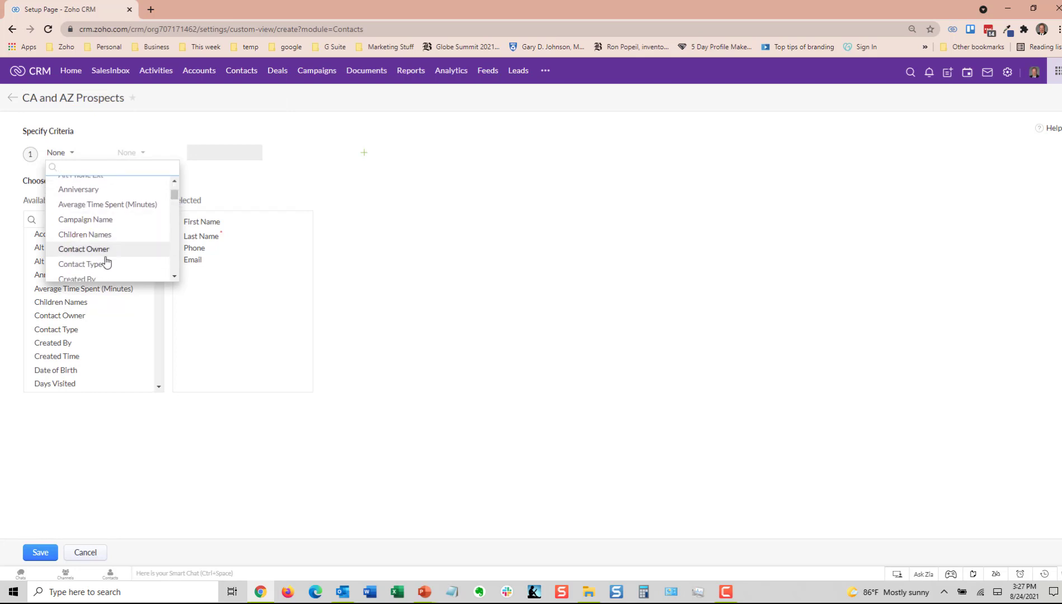
left_click(84, 265)
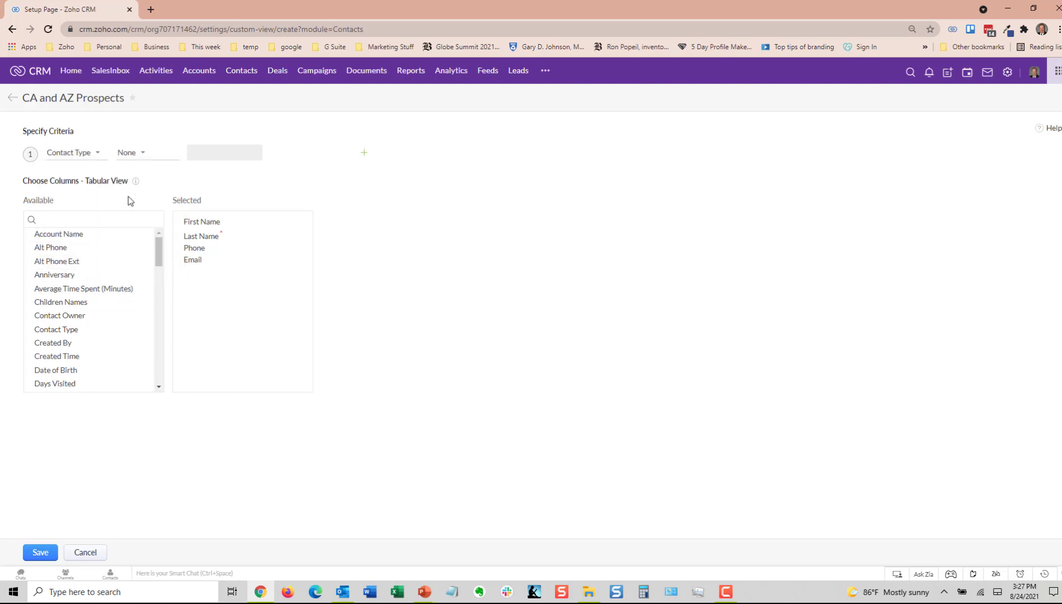
left_click(130, 158)
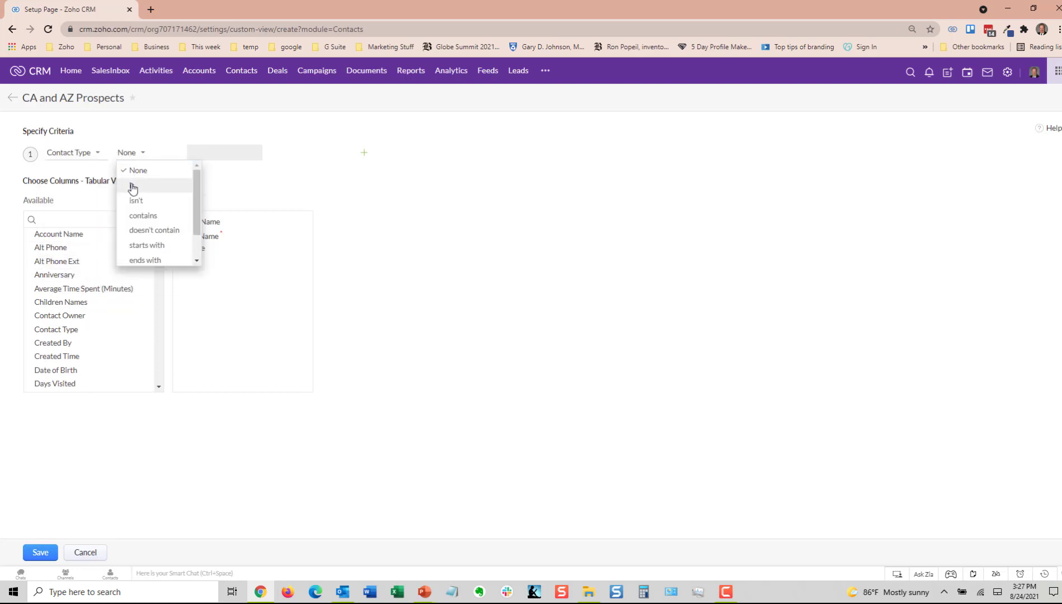
left_click(133, 185)
left_click(194, 156)
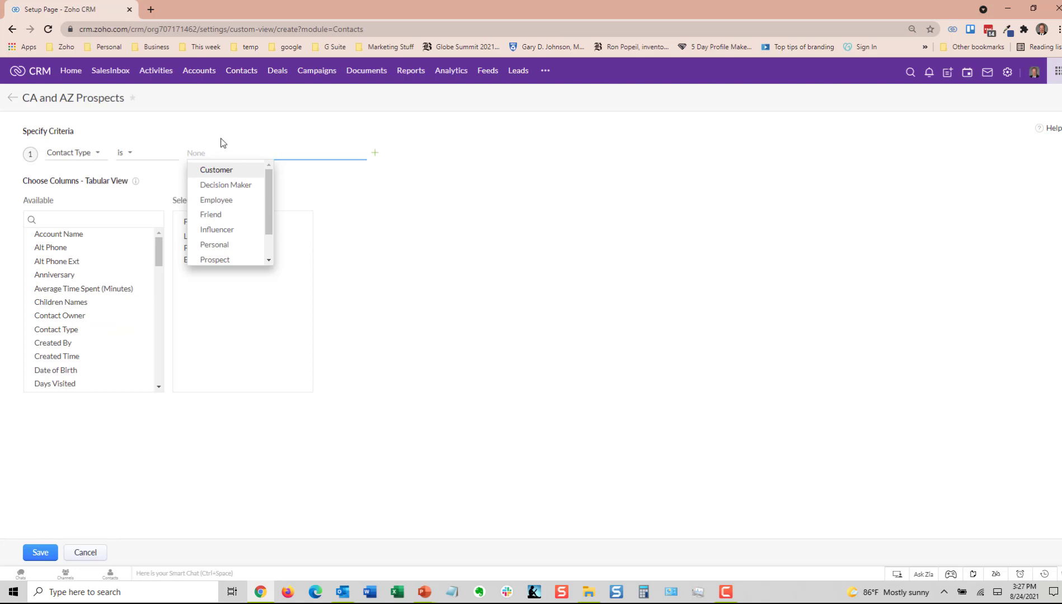
left_click(215, 259)
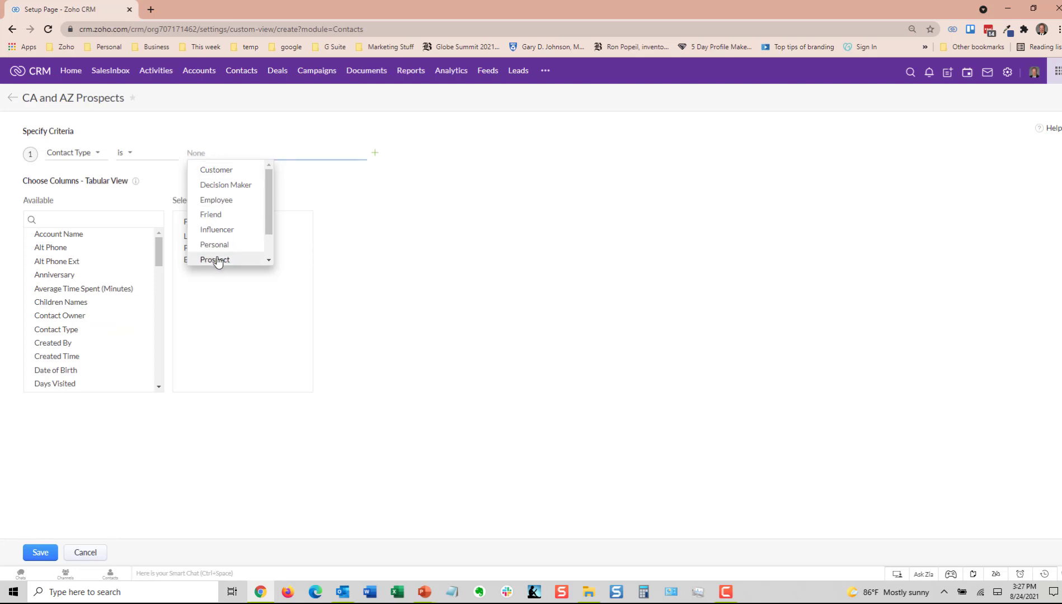
left_click(352, 168)
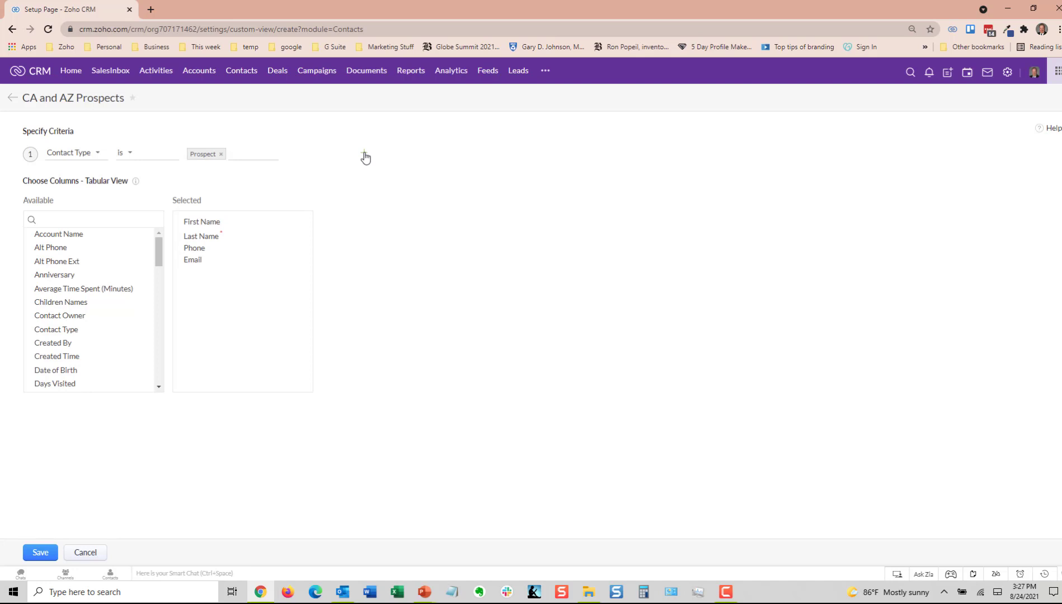
Step: Add a second criterion to the view with Mailing State is CA,AZ
left_click(364, 154)
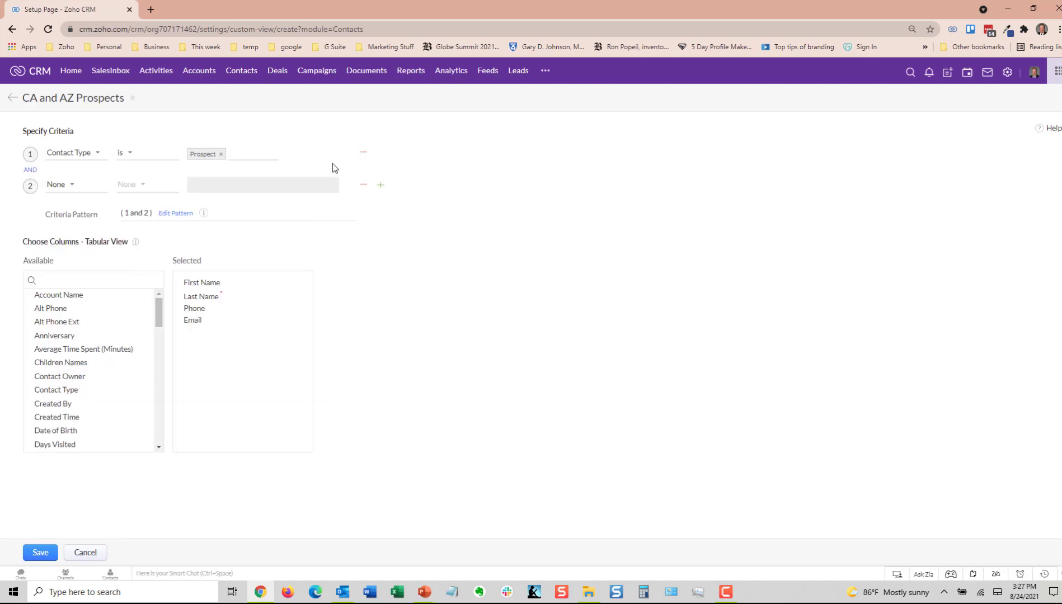
left_click(66, 187)
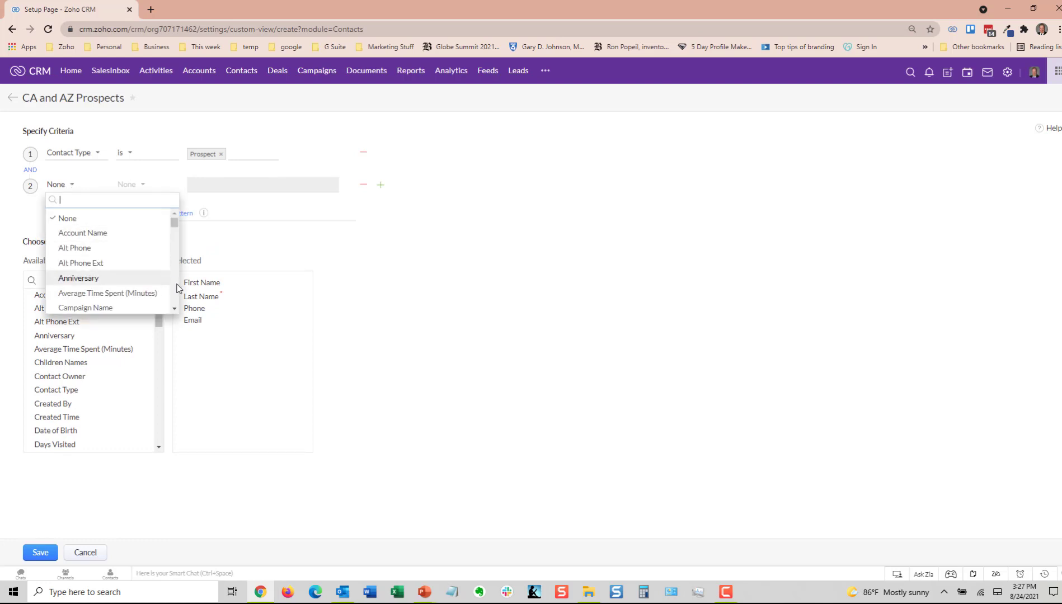
scroll(174, 289, "down", 4)
scroll(175, 289, "down", 5)
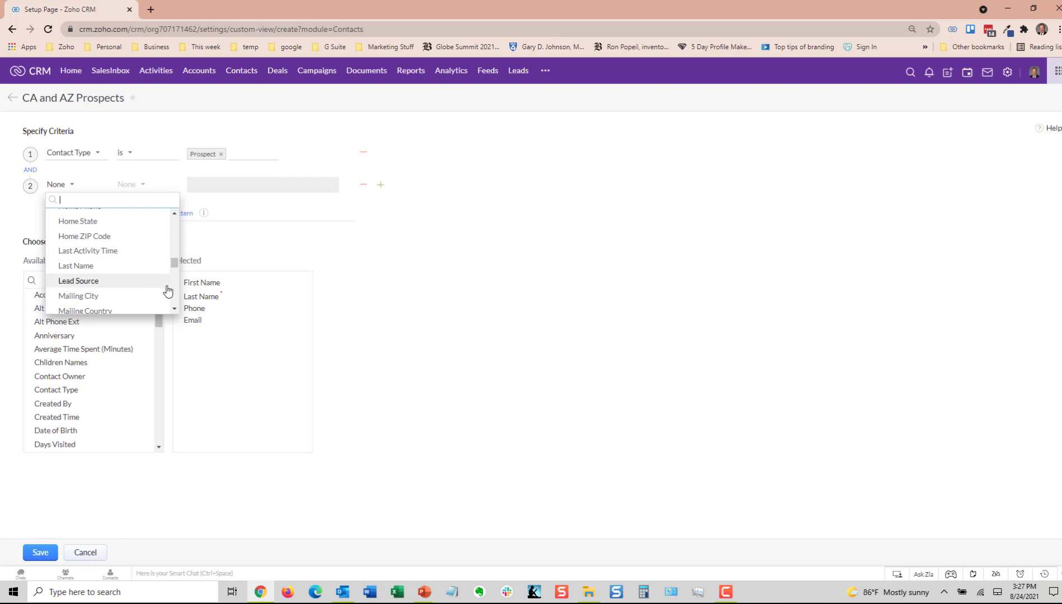
left_click(172, 308)
left_click(174, 309)
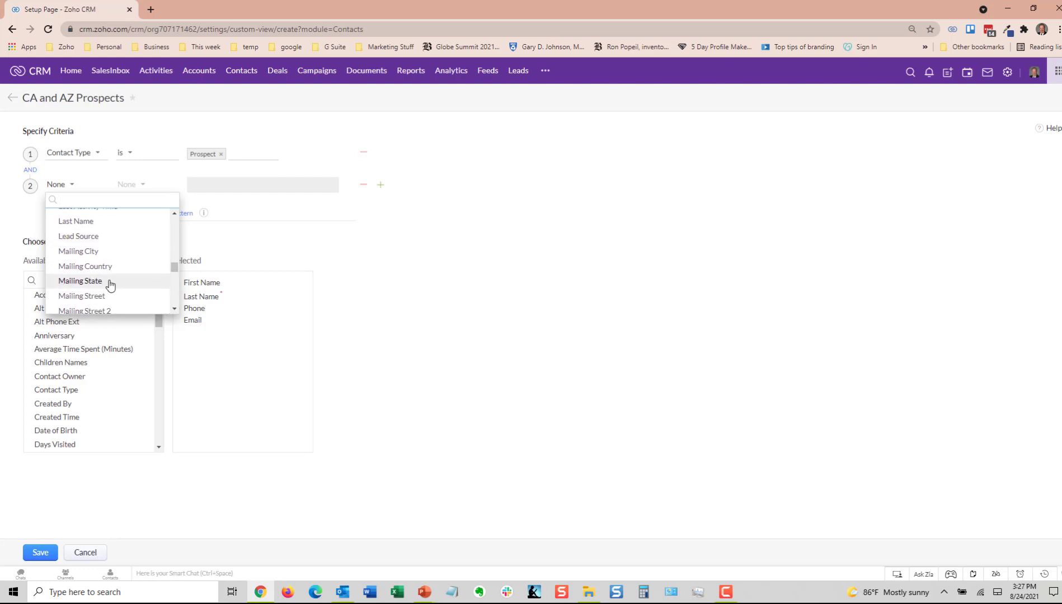
left_click(109, 281)
left_click(142, 188)
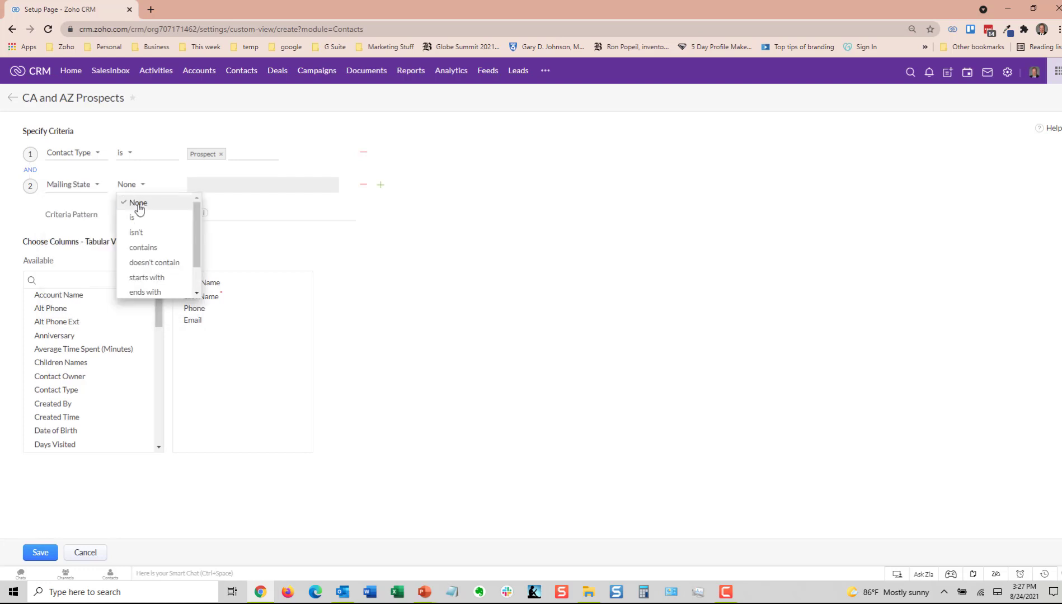
left_click(134, 215)
left_click(196, 186)
type("CA,AZ")
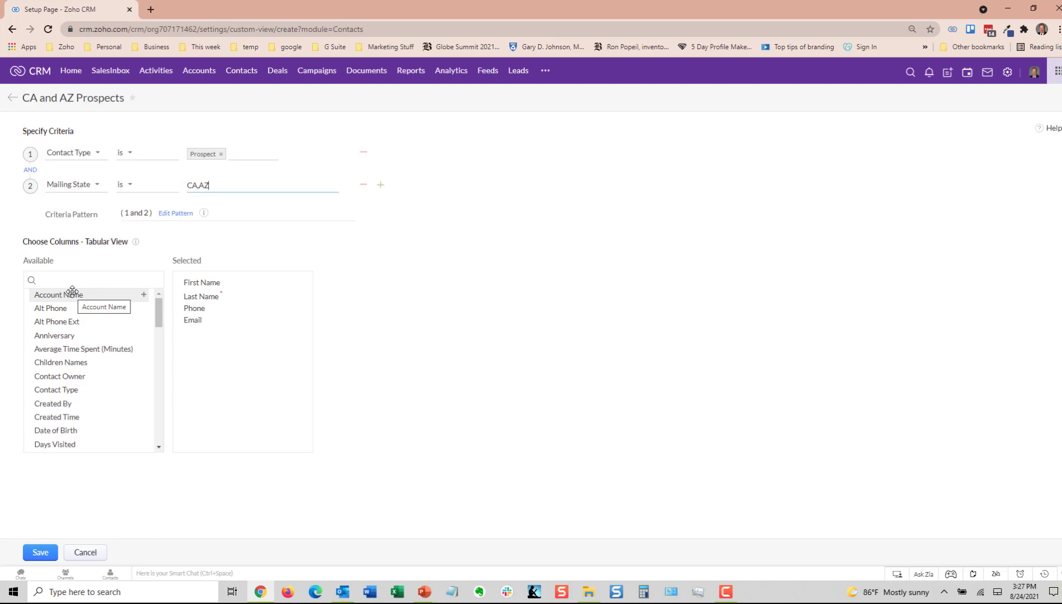
Step: Put Contact Type and Account Name first in the selected columns, append Mailing City and Mailing State, and save the custom view
left_click_drag(72, 290, 206, 279)
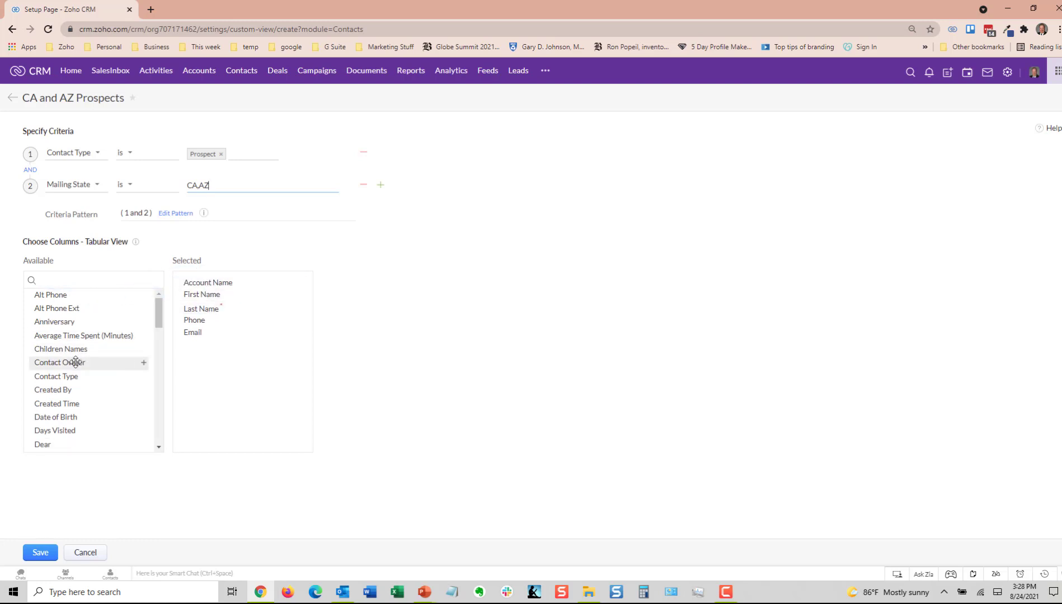
left_click_drag(77, 380, 220, 288)
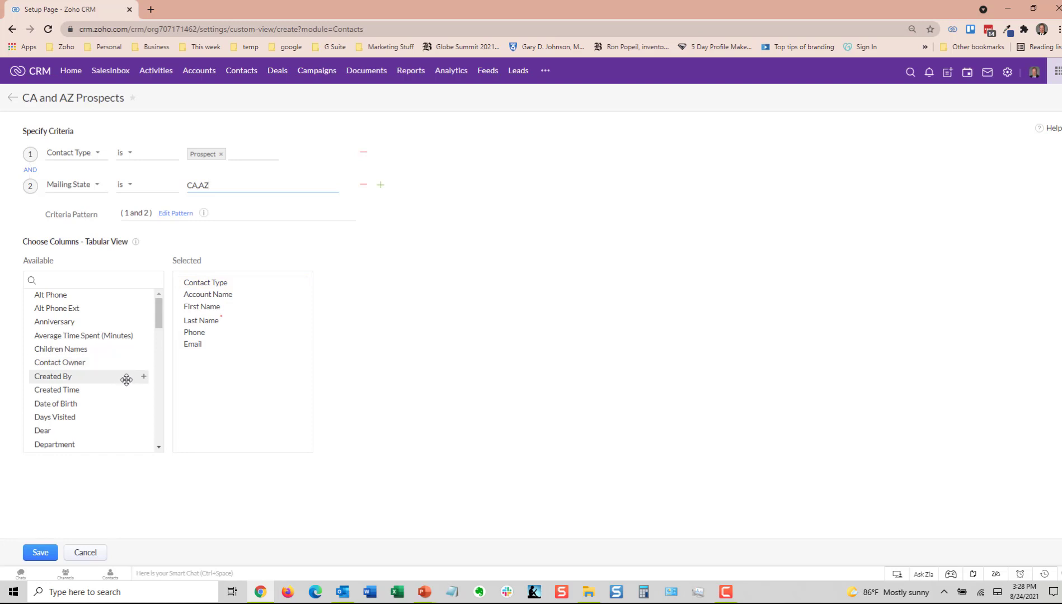
scroll(155, 435, "down", 4)
scroll(155, 435, "down", 2)
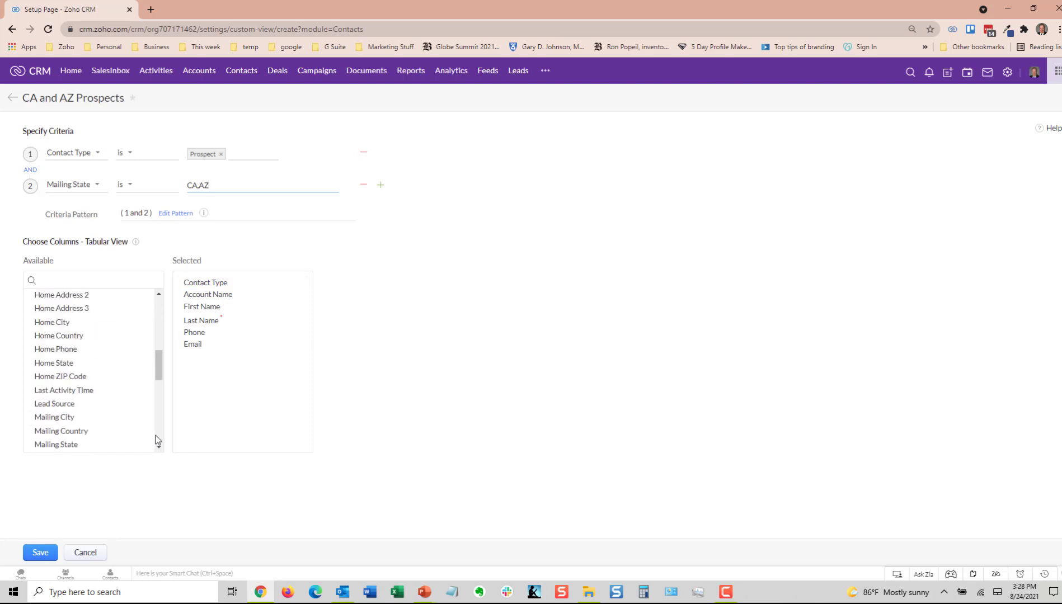
left_click_drag(78, 418, 225, 357)
left_click_drag(69, 431, 215, 368)
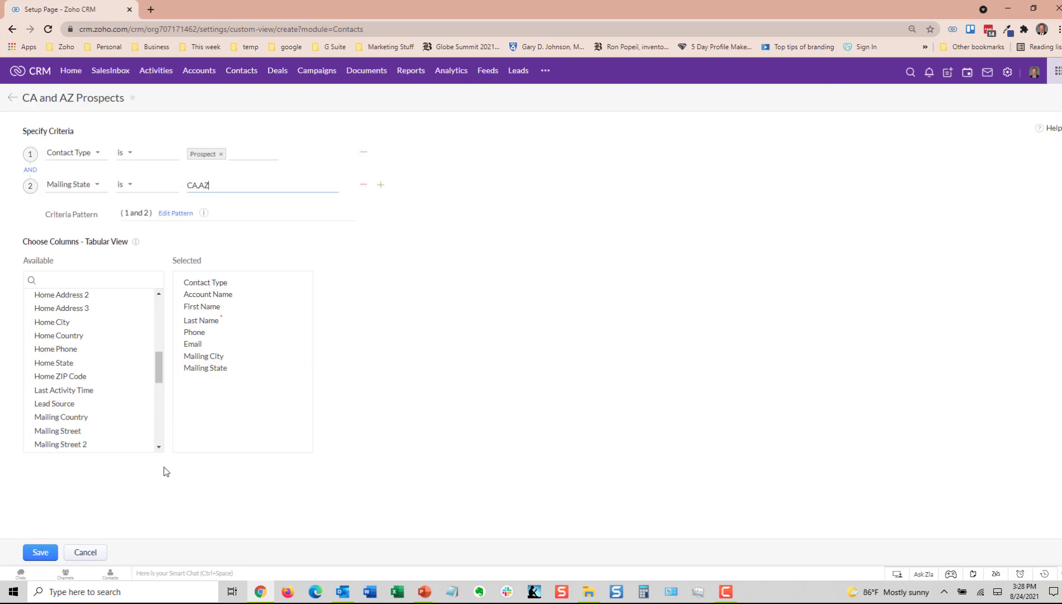
left_click(358, 428)
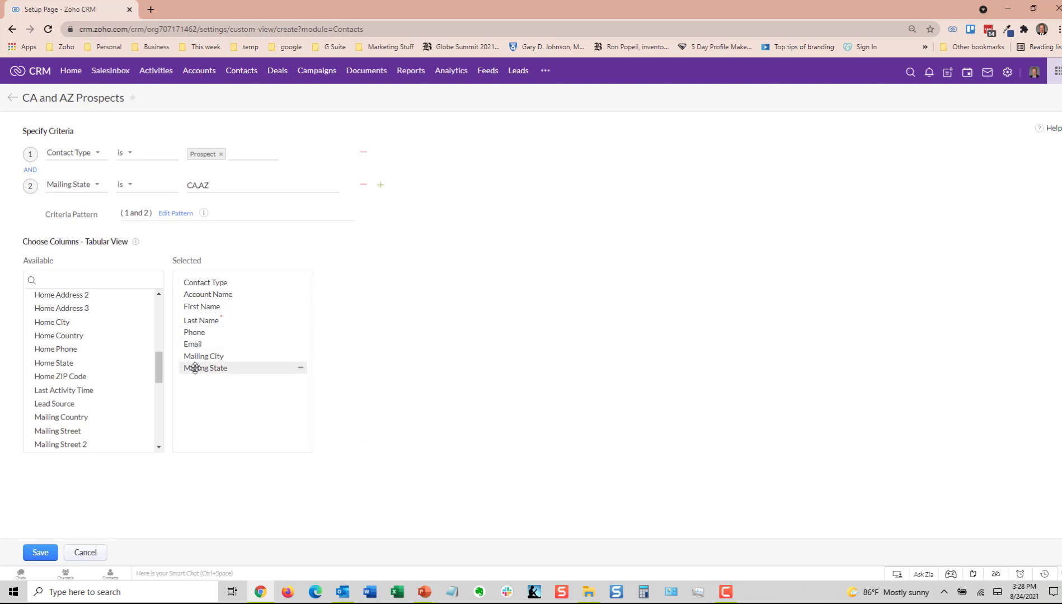
left_click(39, 553)
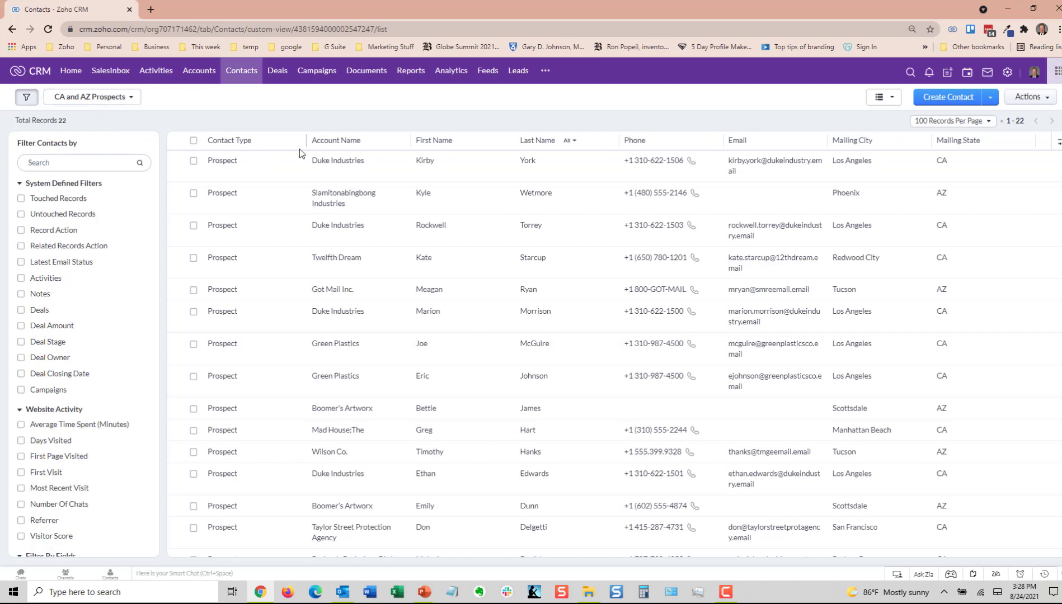
Step: Sort the contacts by Mailing State ascending, switch the sort to Mailing City ascending, and look through the list
left_click(955, 146)
left_click(954, 157)
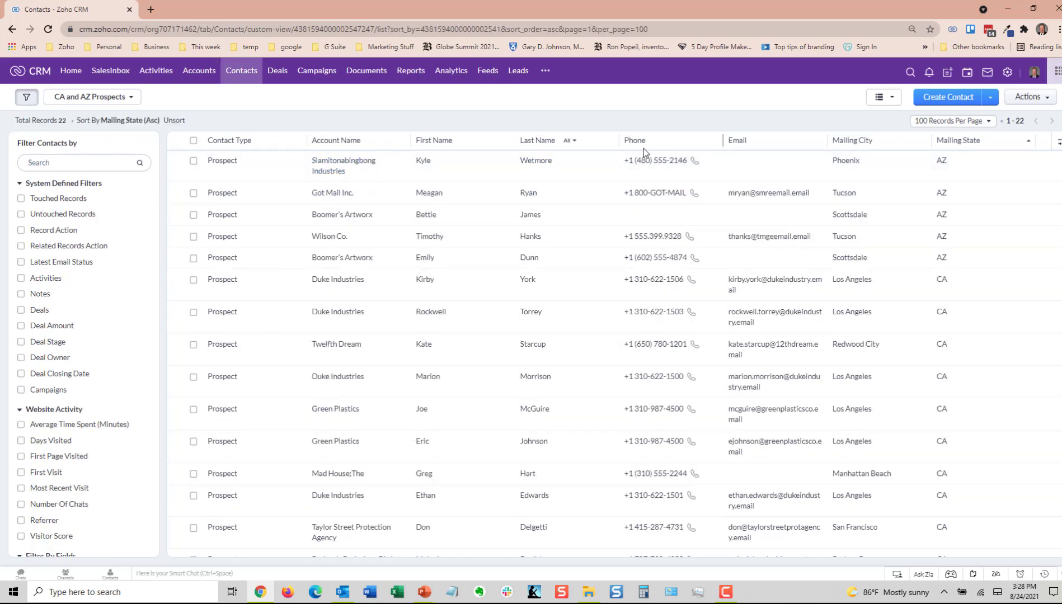
left_click(850, 148)
left_click(850, 159)
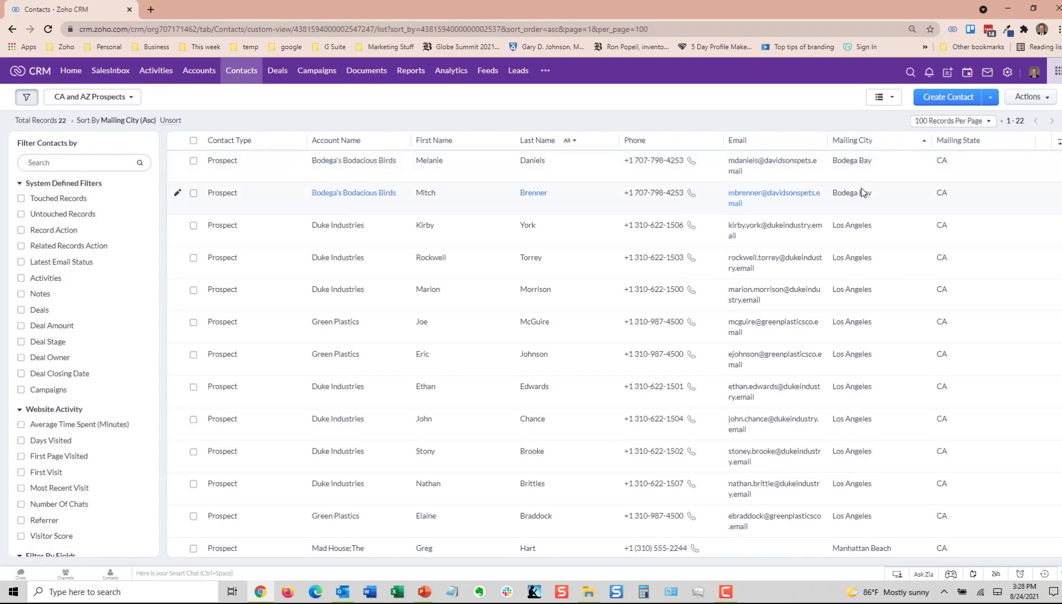
scroll(856, 340, "down", 5)
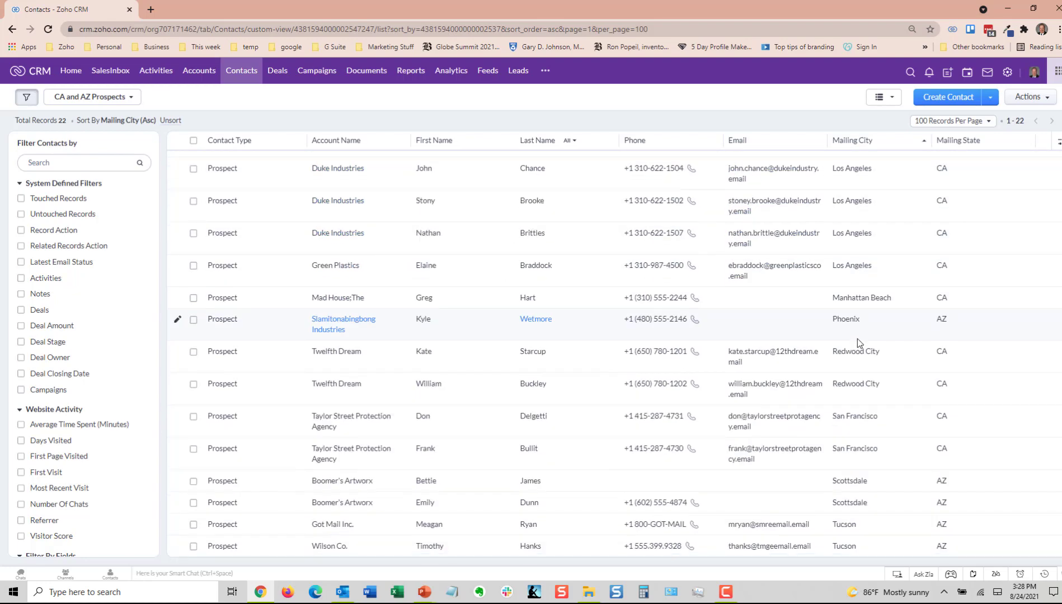
scroll(861, 333, "up", 5)
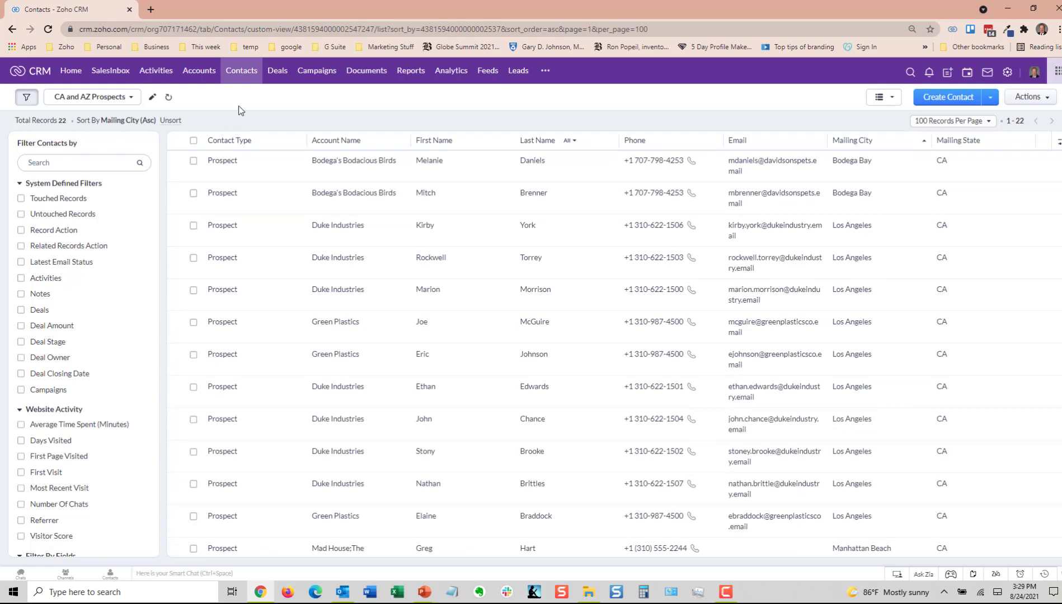
Step: Narrow the First Name and Last Name columns in the contact list
left_click_drag(517, 145, 484, 145)
left_click_drag(587, 144, 562, 144)
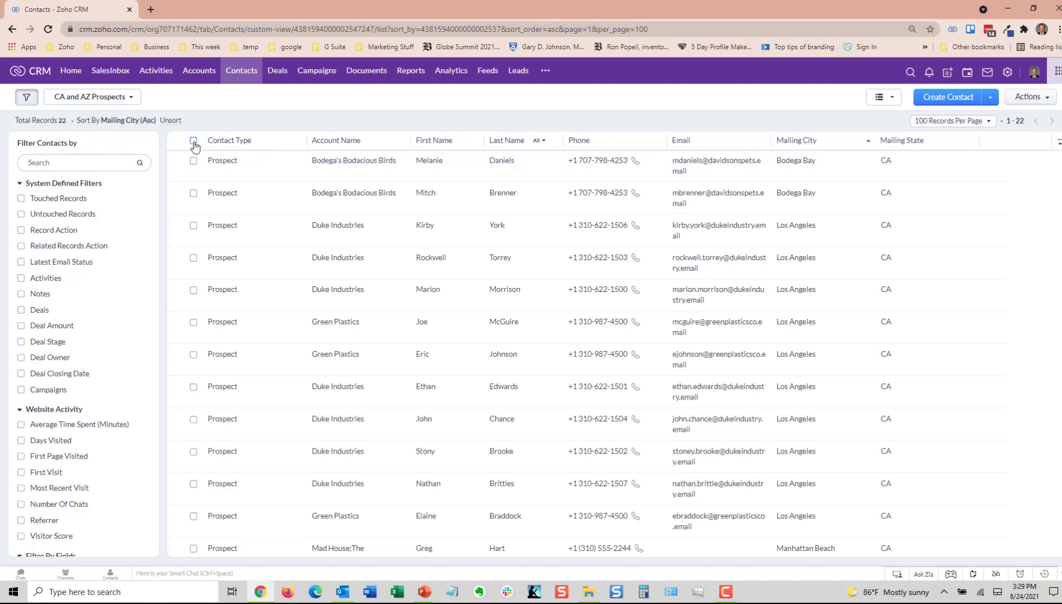
Step: Select all contacts in the view, prepare a mass email to them with the Prospect Email template, and cancel it unsent
left_click(193, 142)
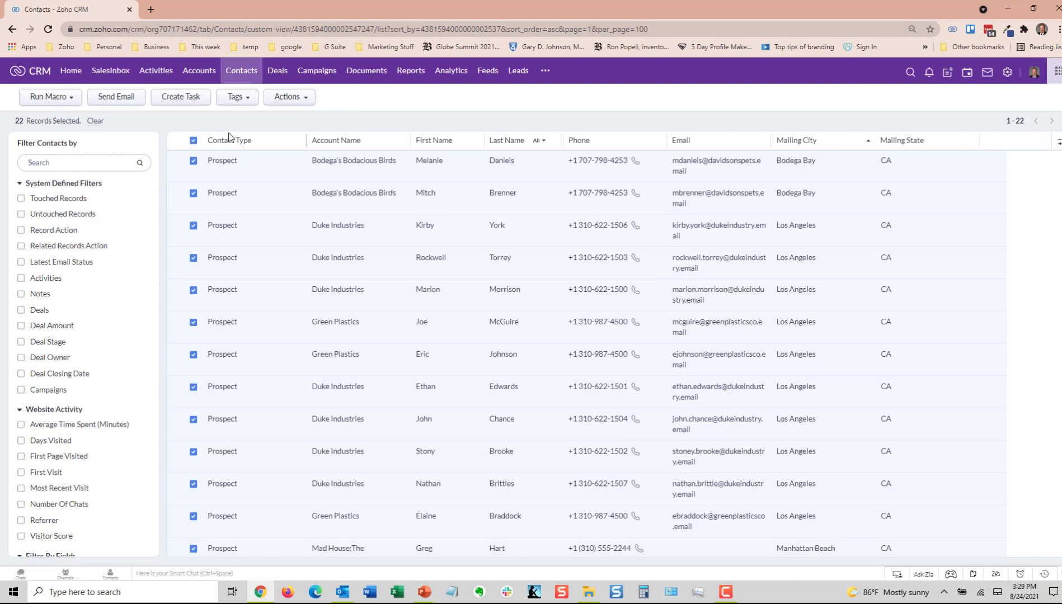
left_click(128, 99)
left_click(464, 132)
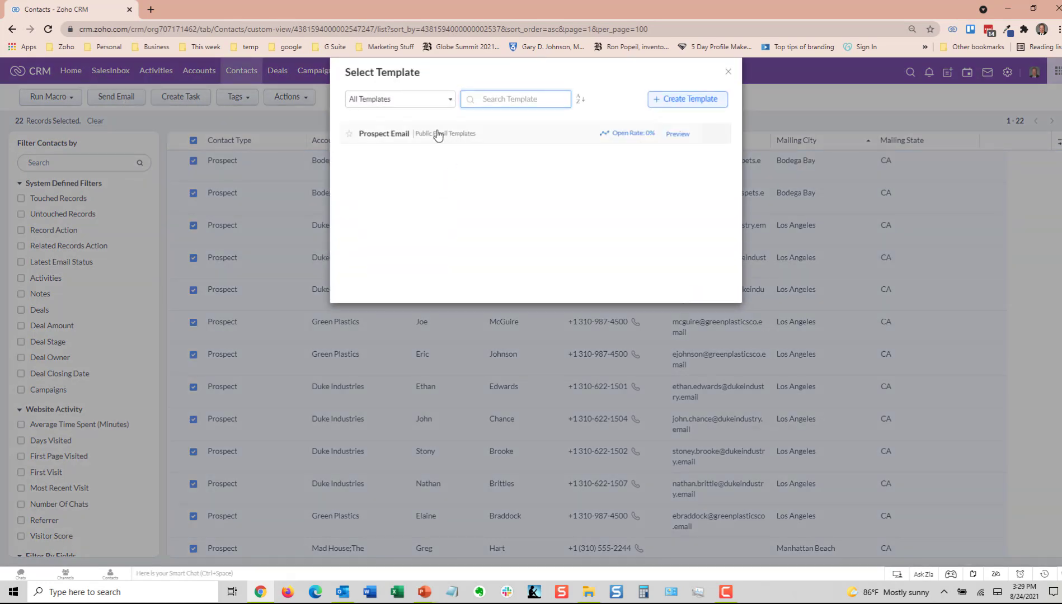
left_click(398, 134)
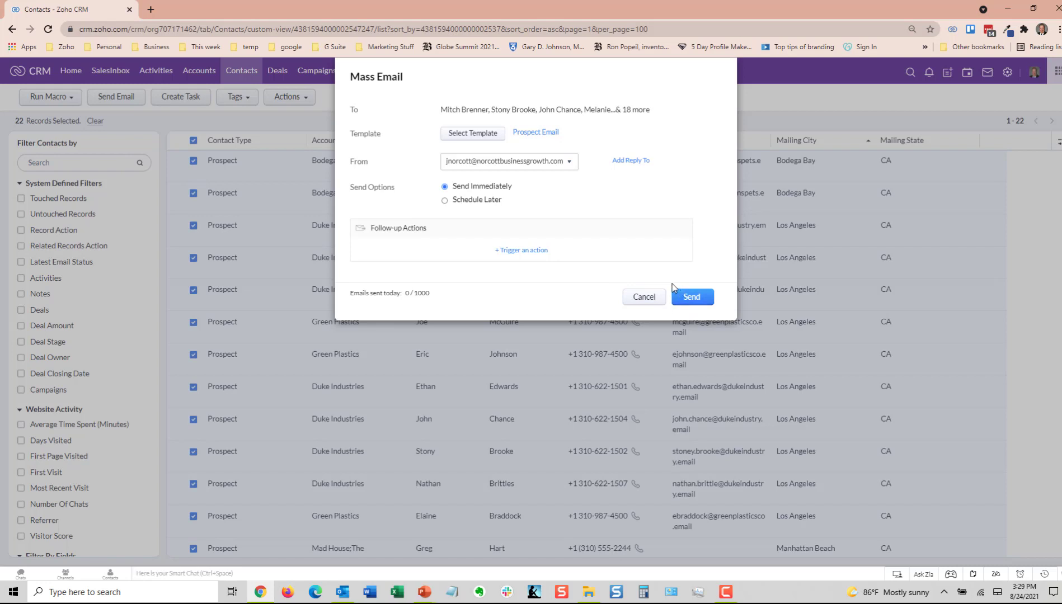
left_click(642, 297)
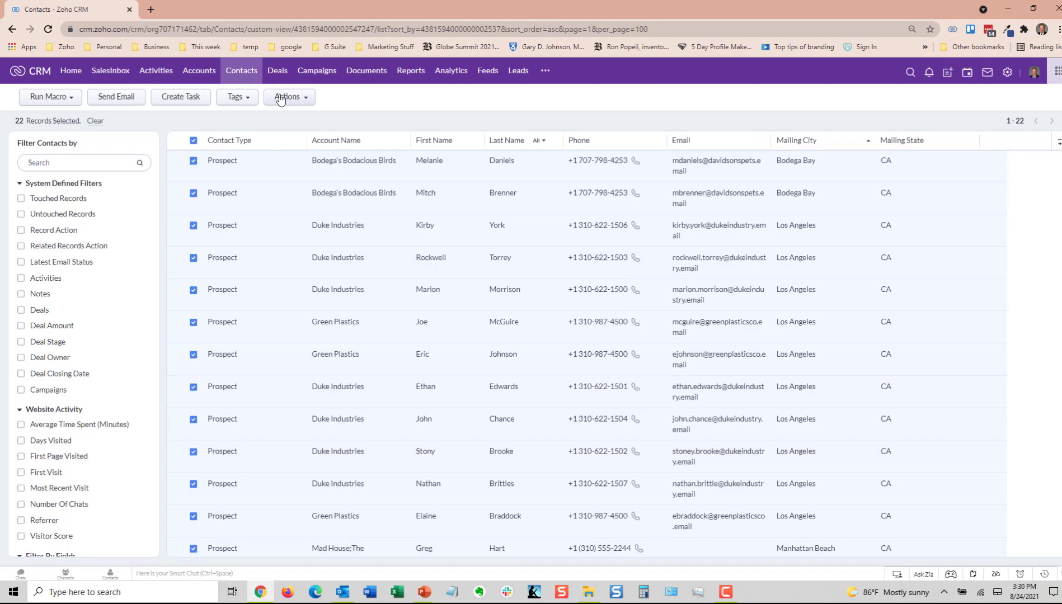
Step: Start a Zoho Writer mail merge for the selected contacts with Prospect Letter.docx, and close the document and deselect the contacts
left_click(282, 98)
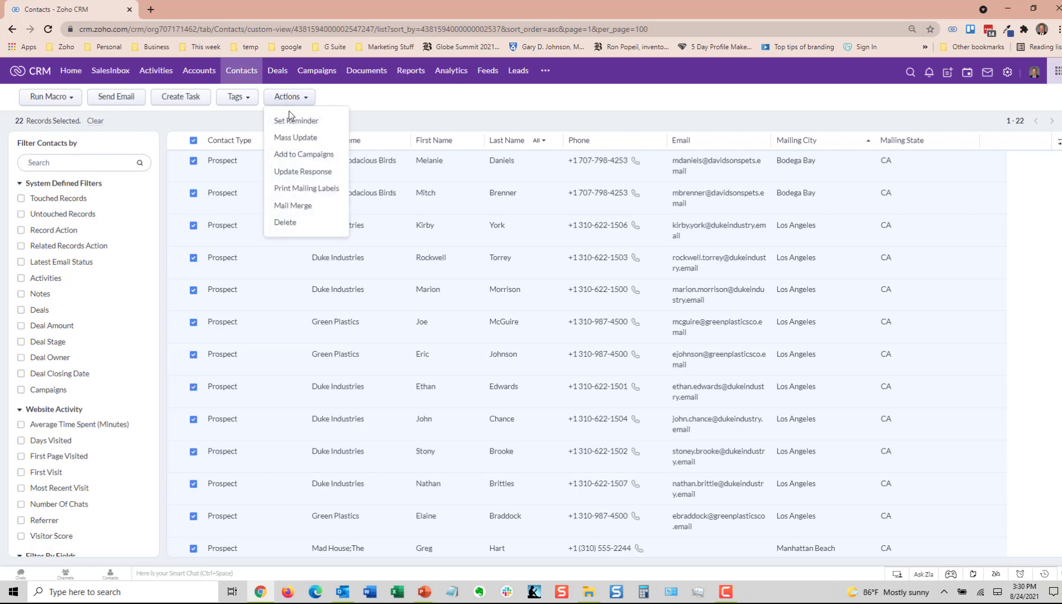
left_click(293, 205)
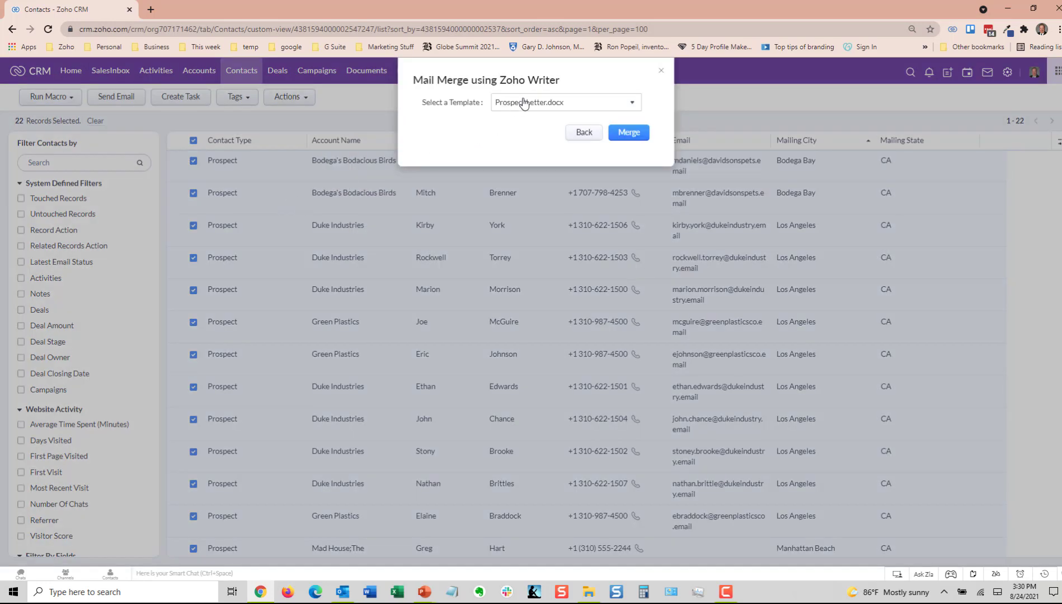
left_click(625, 130)
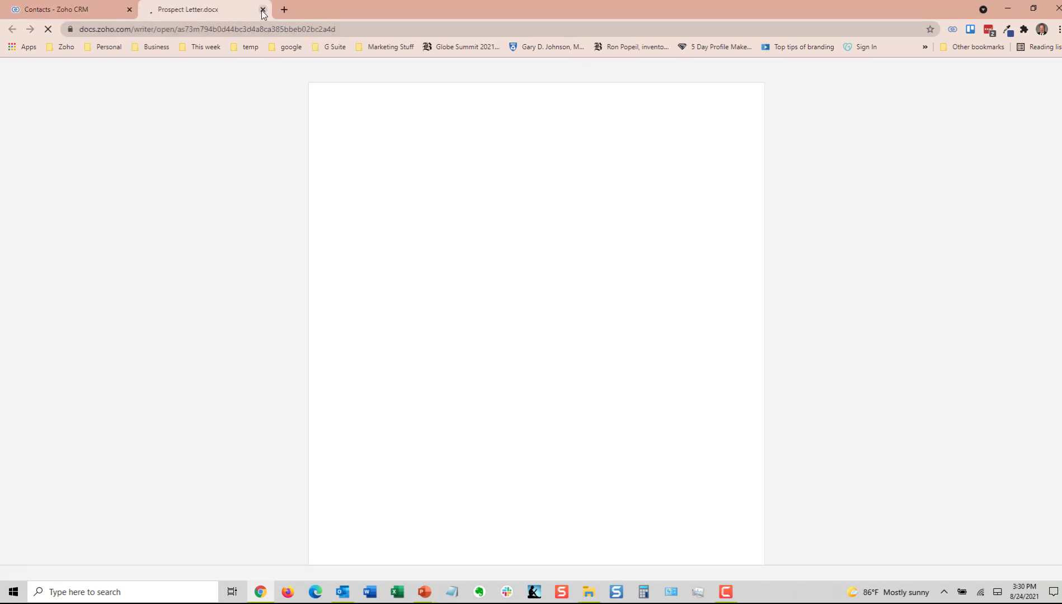
left_click(262, 9)
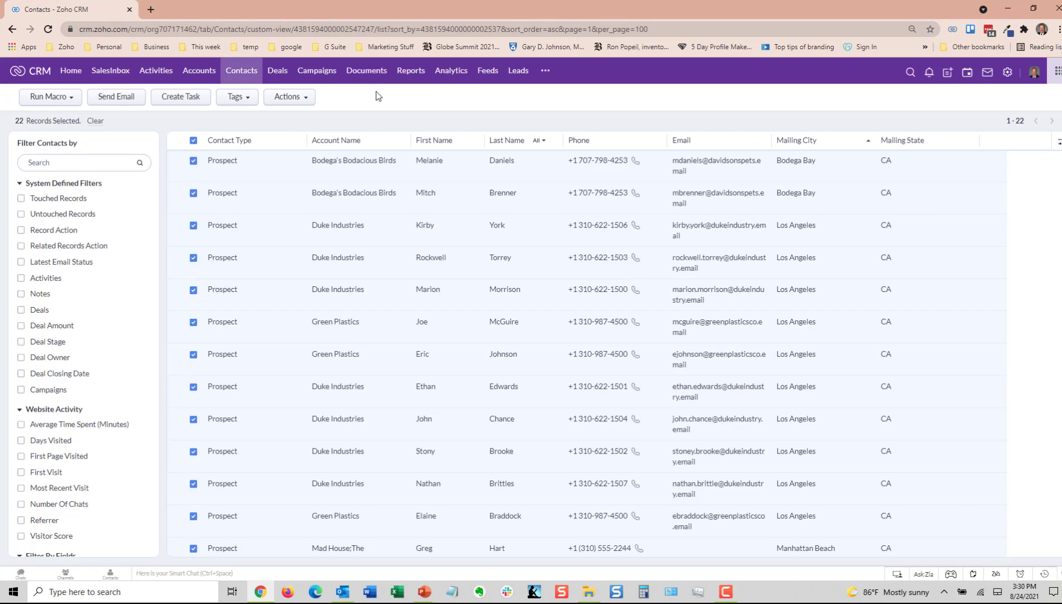
left_click(193, 140)
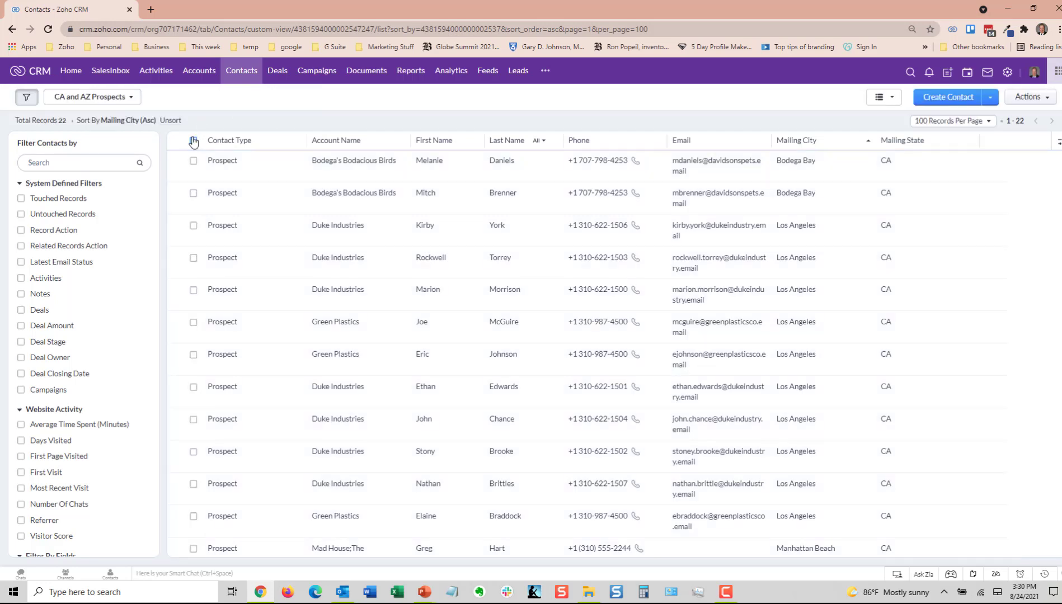